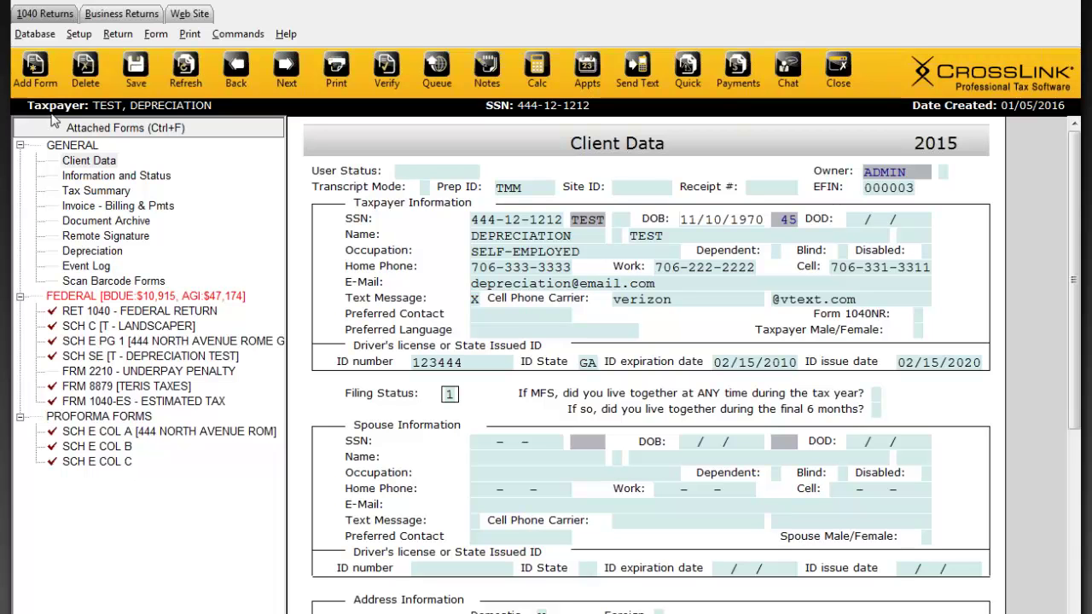
left_click(35, 68)
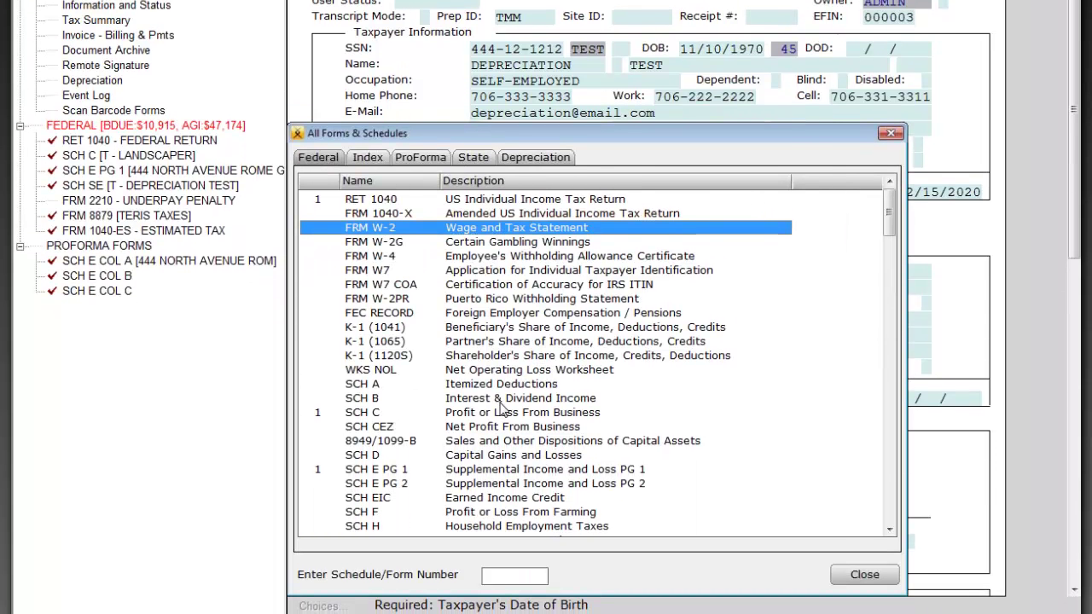
left_click(501, 578)
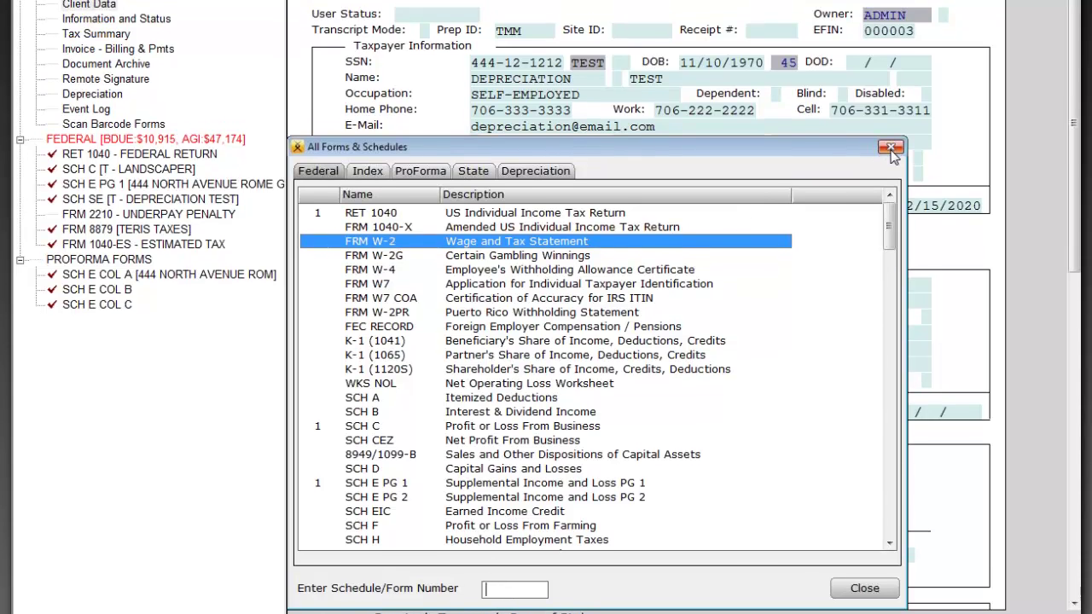
left_click(890, 148)
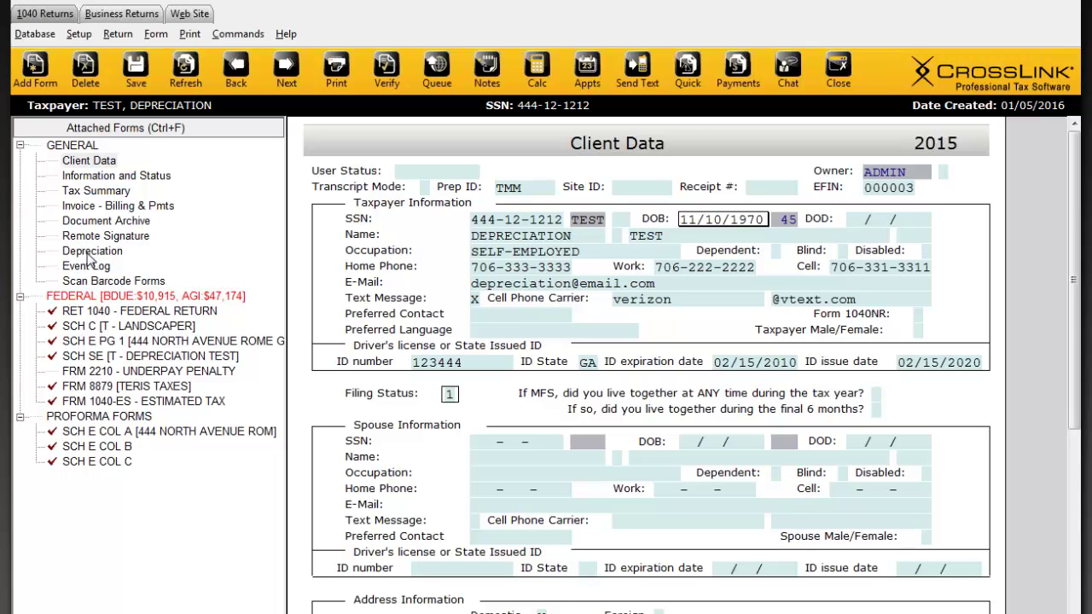
Step: Open the empty SCH C LANDSCAPER asset list from the Depreciation forms
double_click(89, 254)
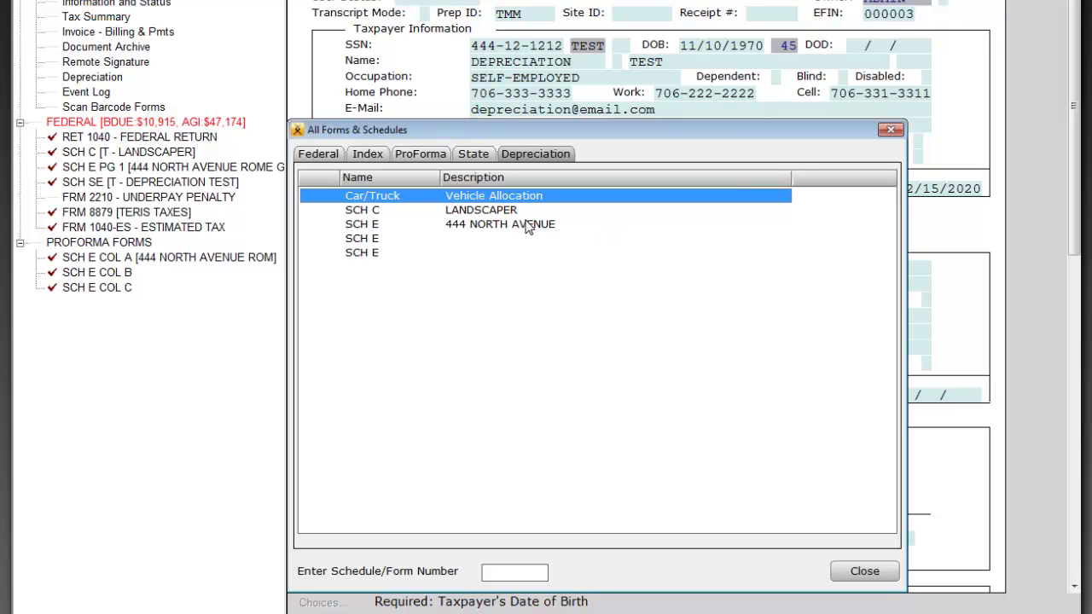
double_click(481, 215)
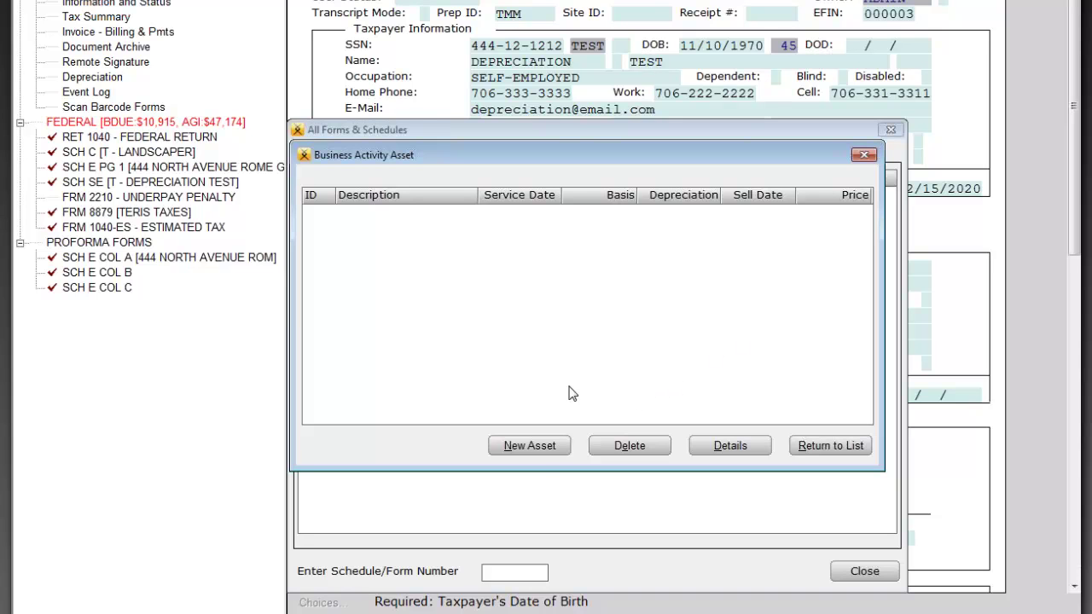
Step: Create asset DESK in class 04 Furniture and Fixtures
left_click(539, 453)
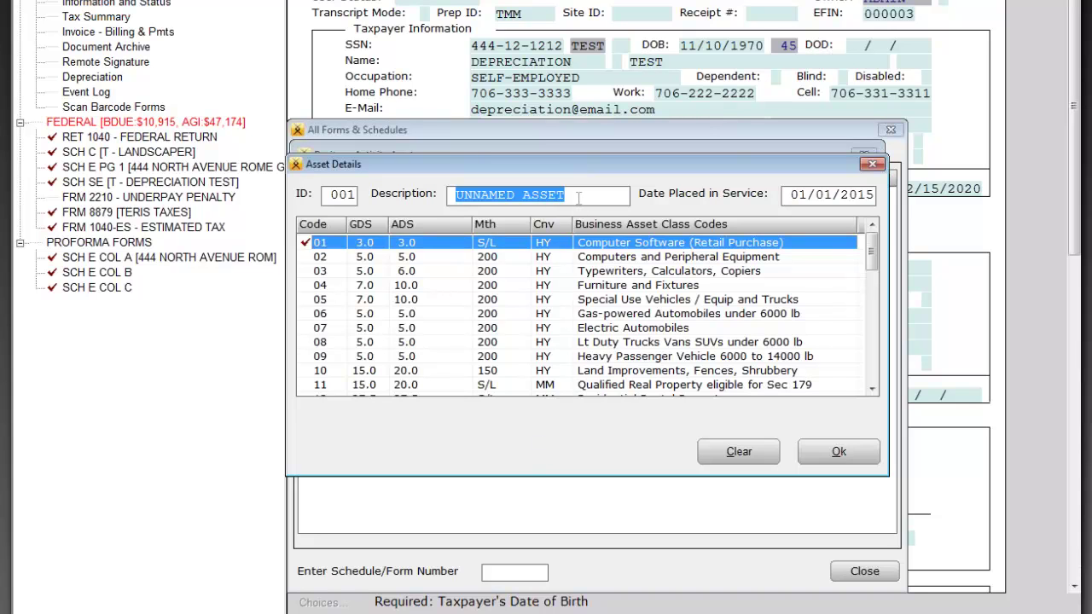
type("DES")
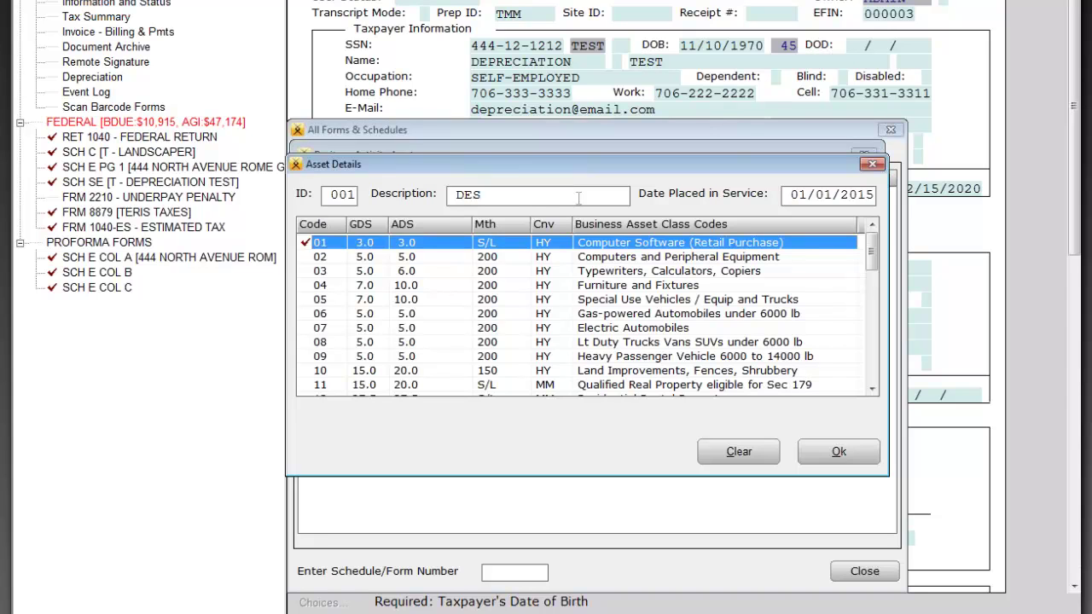
type("K")
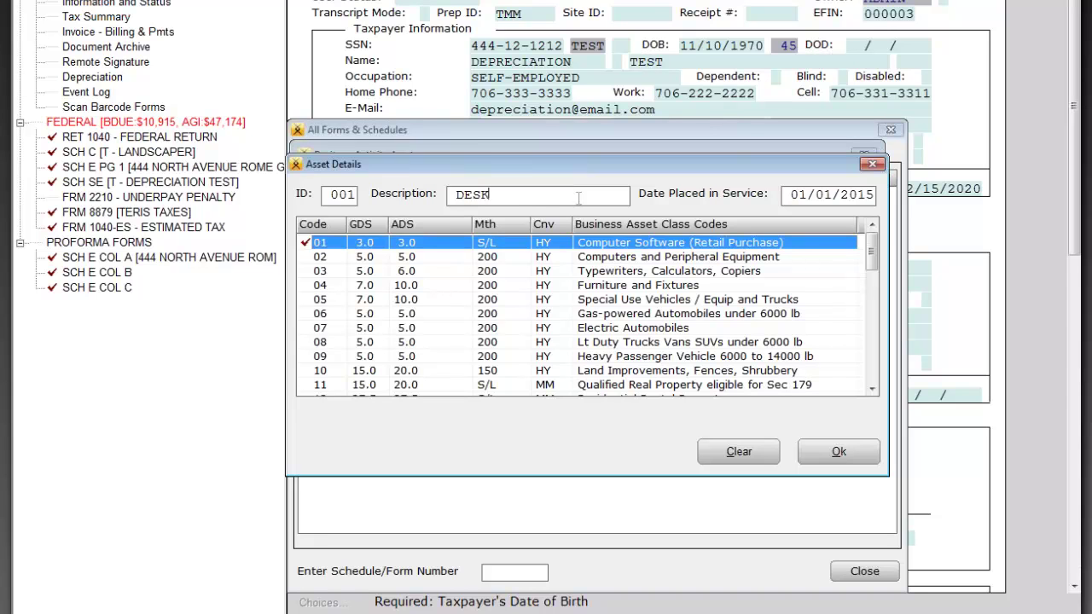
double_click(492, 290)
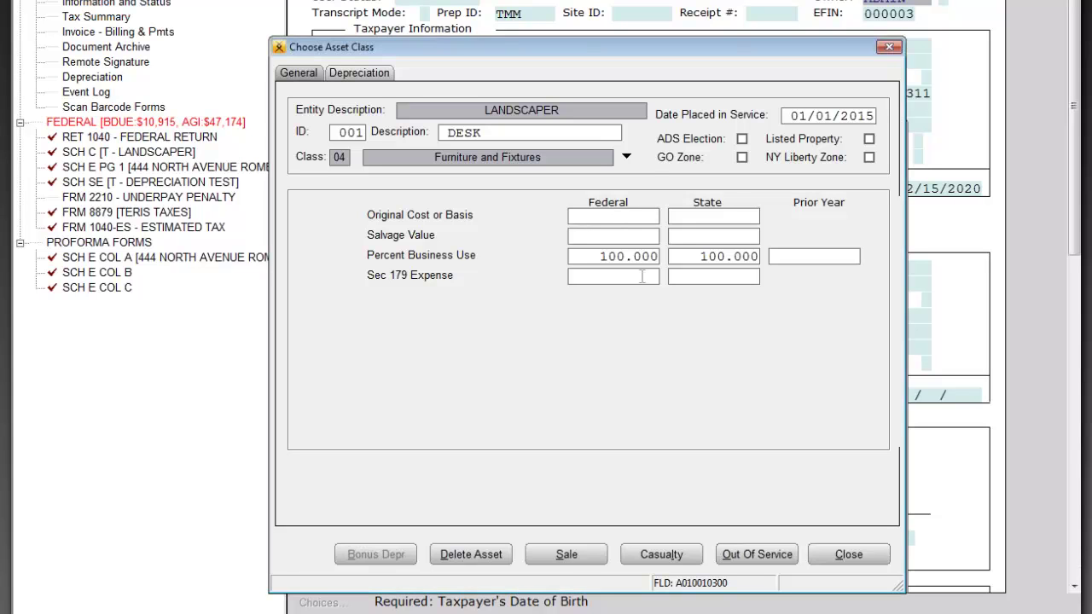
Step: Give DESK a 500 federal and state basis and review its 72 depreciation
type("500")
left_click(719, 219)
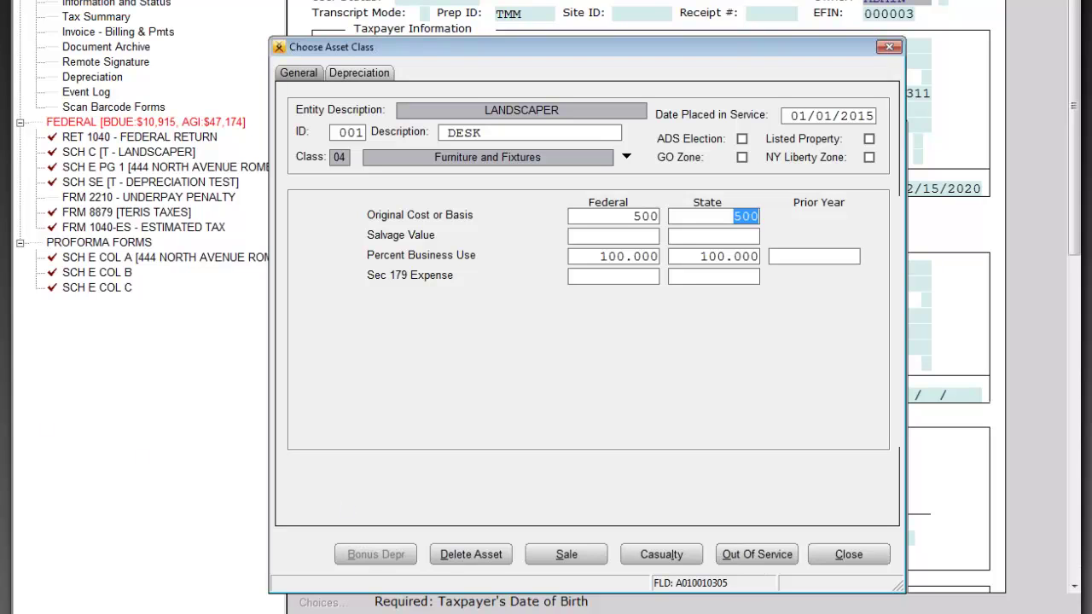
left_click(81, 325)
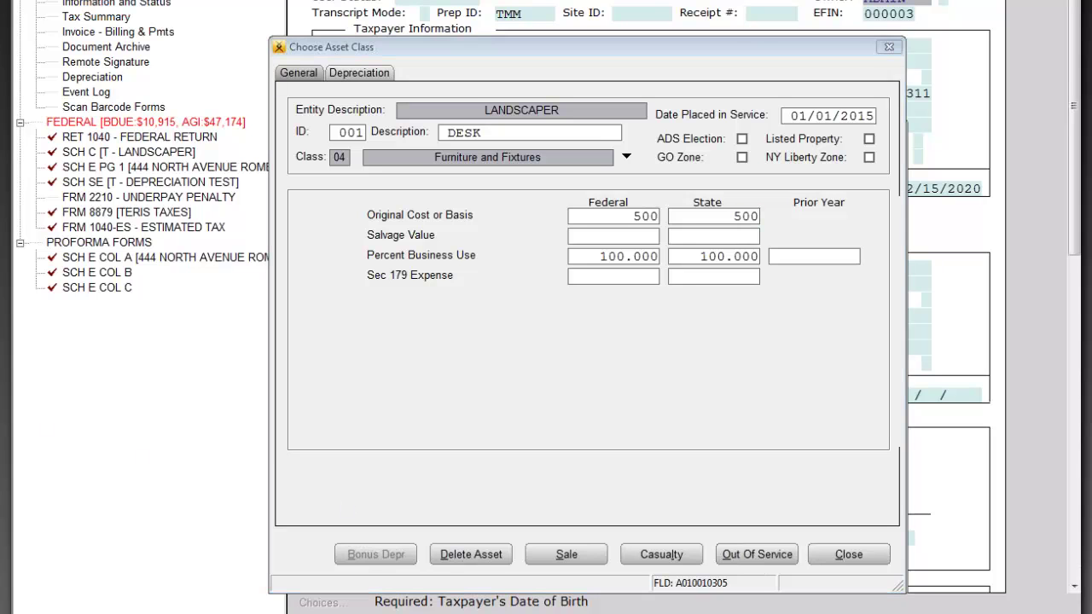
left_click(360, 75)
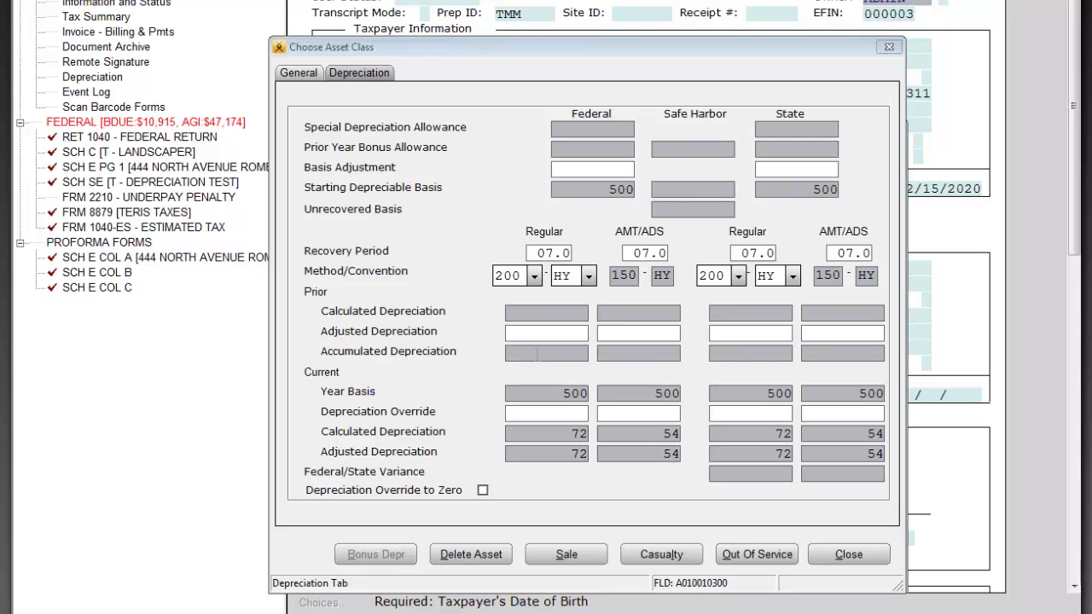
Step: Finish DESK, then add CHAIR as class 04 Furniture and Fixtures with a 700 basis
left_click(300, 75)
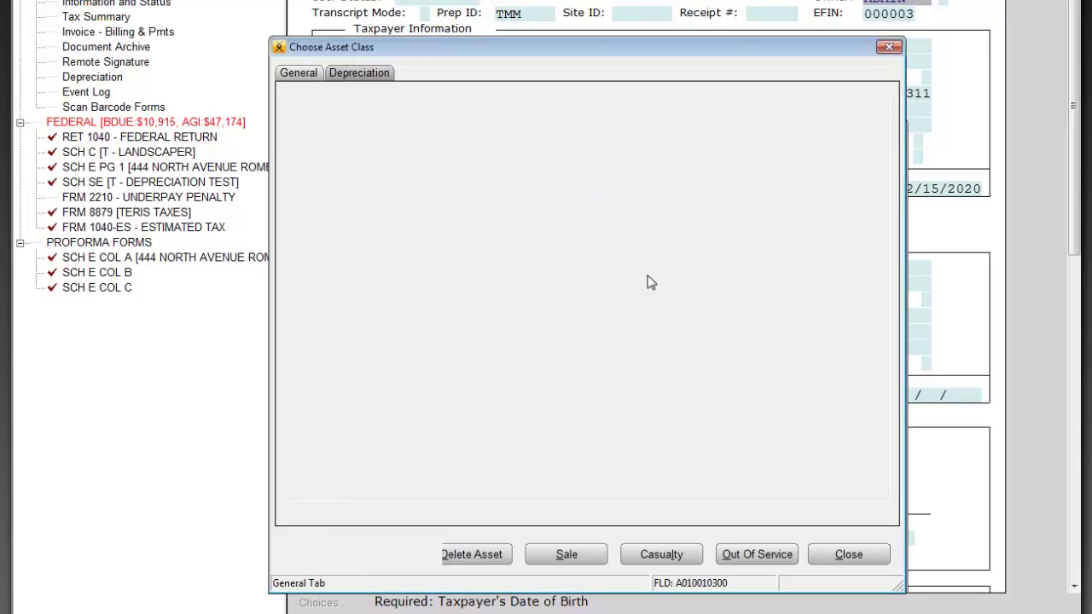
left_click(857, 557)
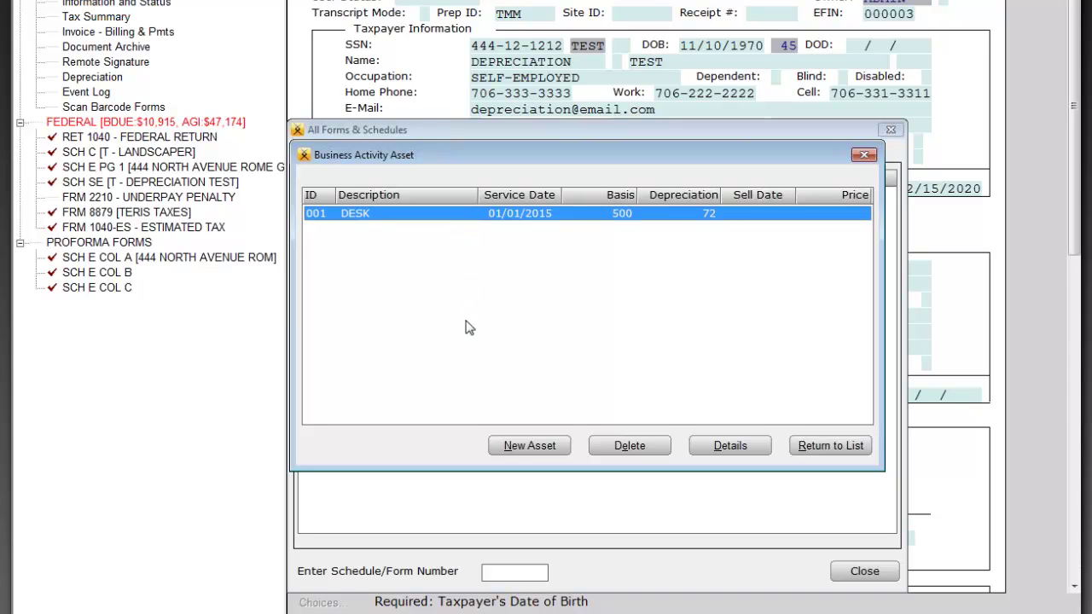
left_click(528, 445)
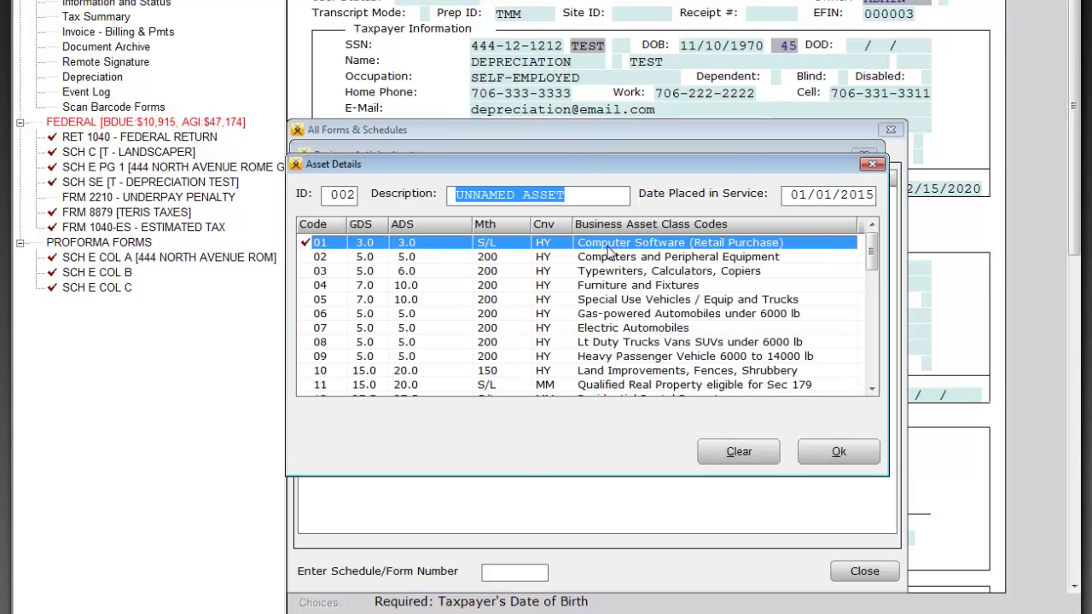
type("CHAIR")
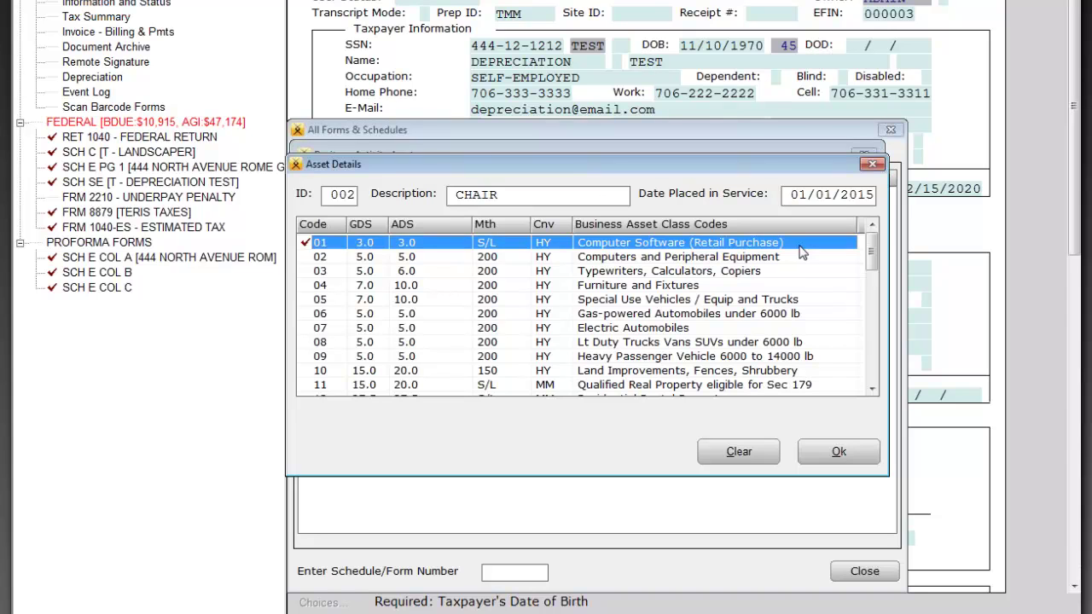
double_click(646, 292)
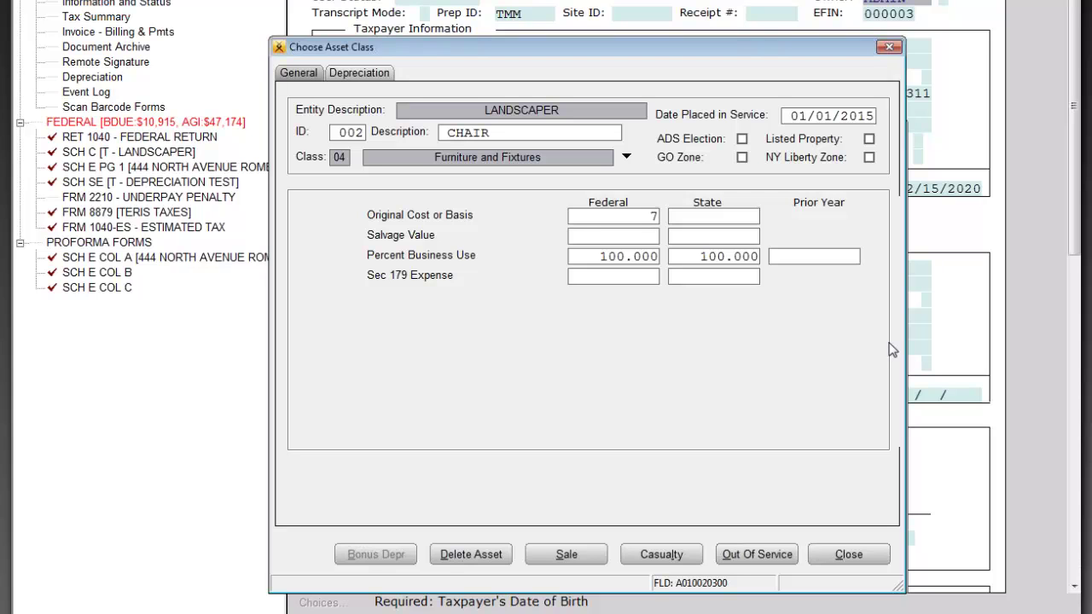
key("Tab")
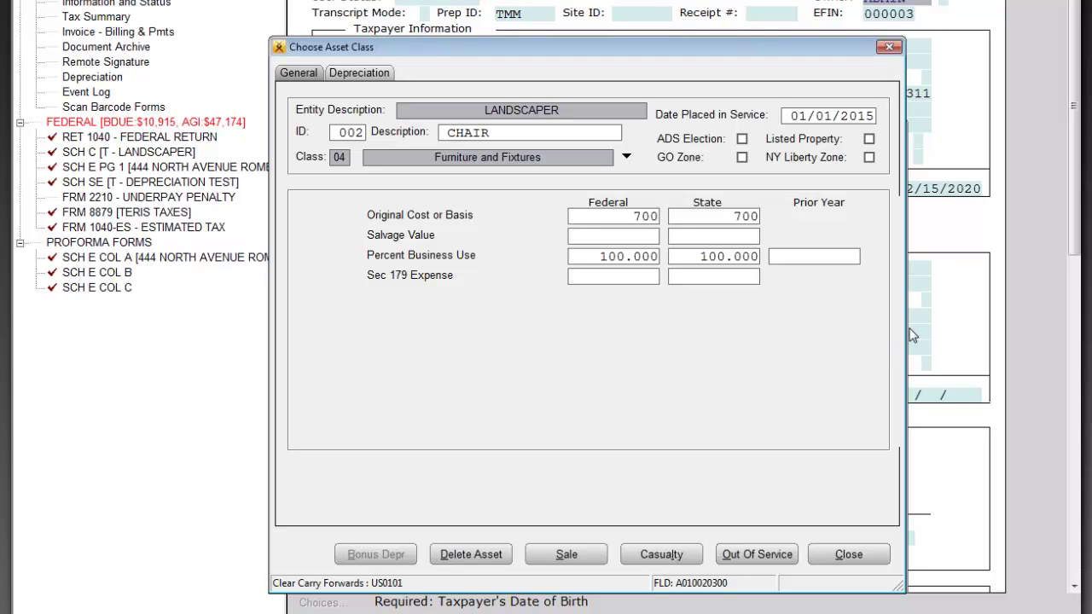
left_click(864, 554)
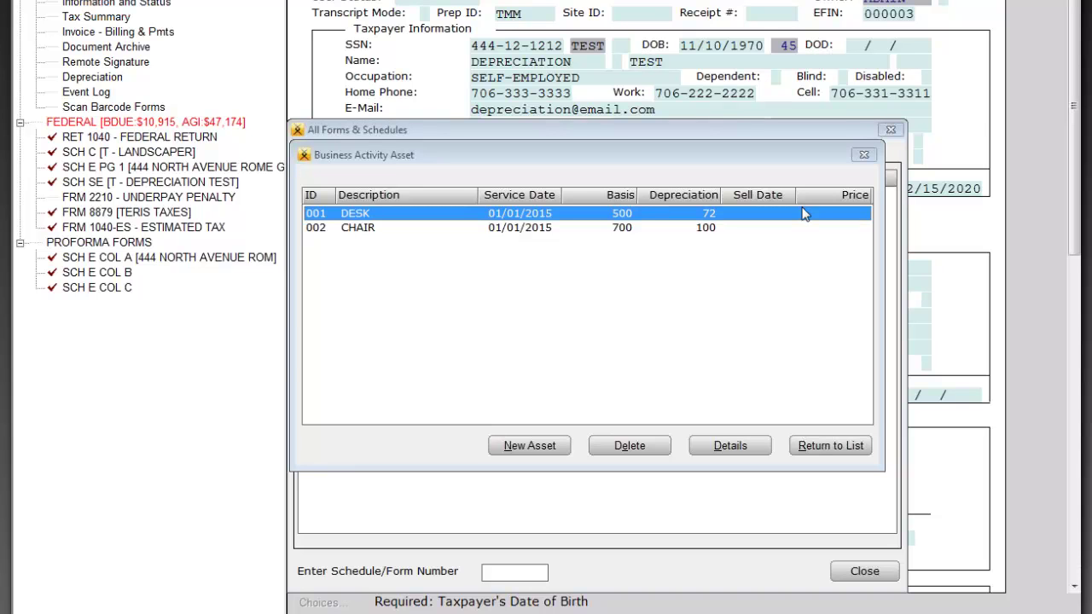
left_click(864, 156)
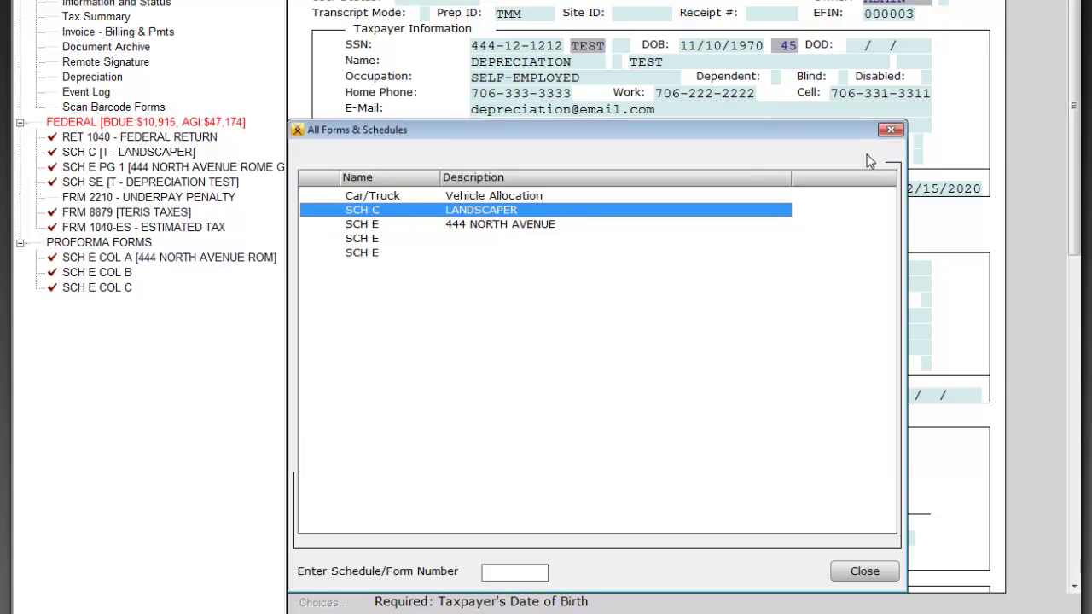
left_click(892, 131)
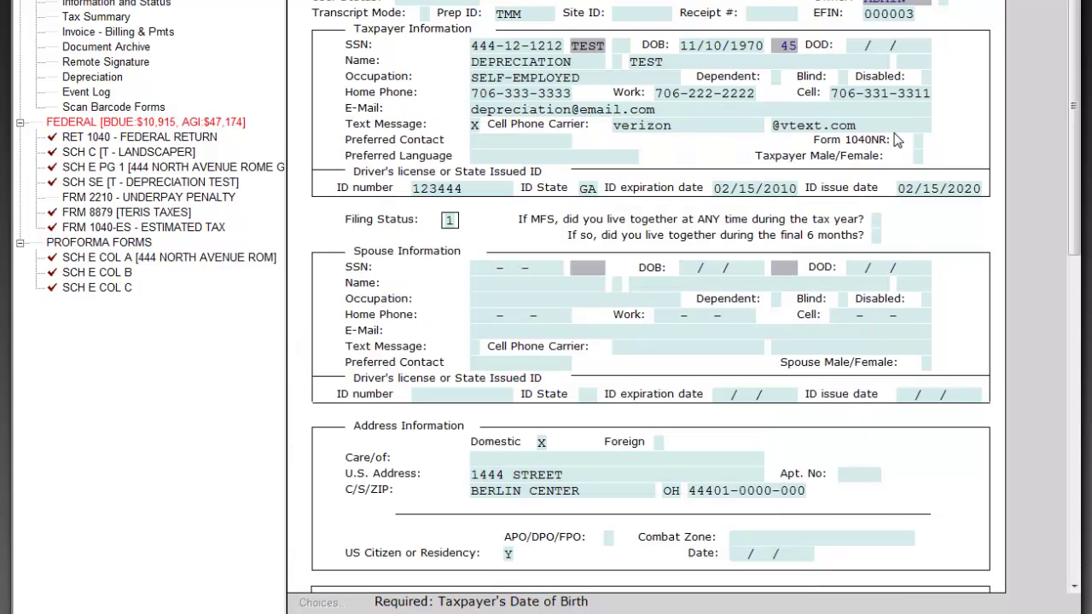
left_click(135, 153)
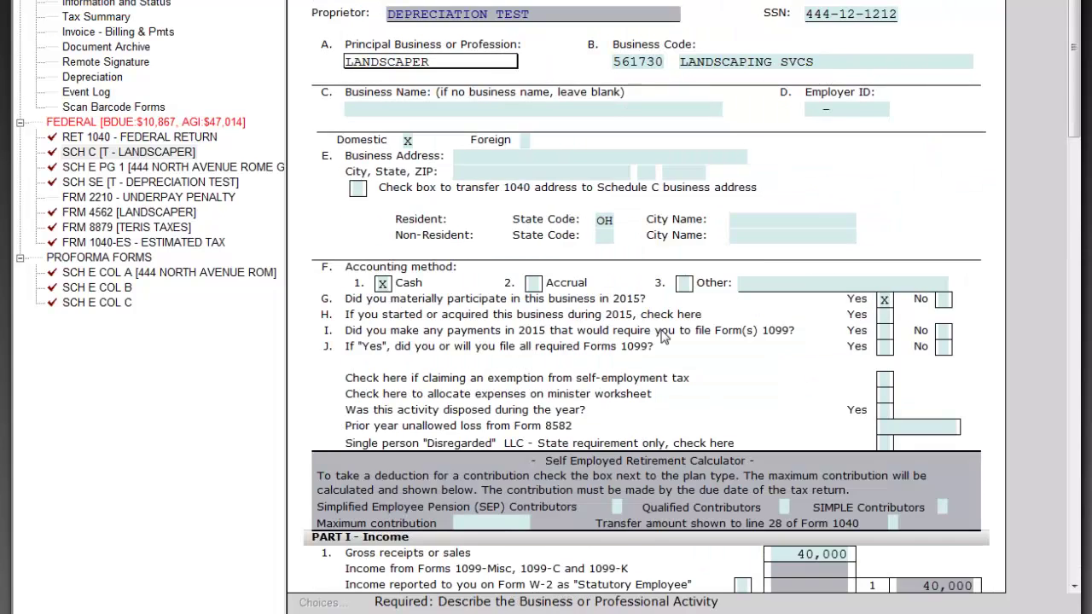
scroll(663, 337, "down", 5)
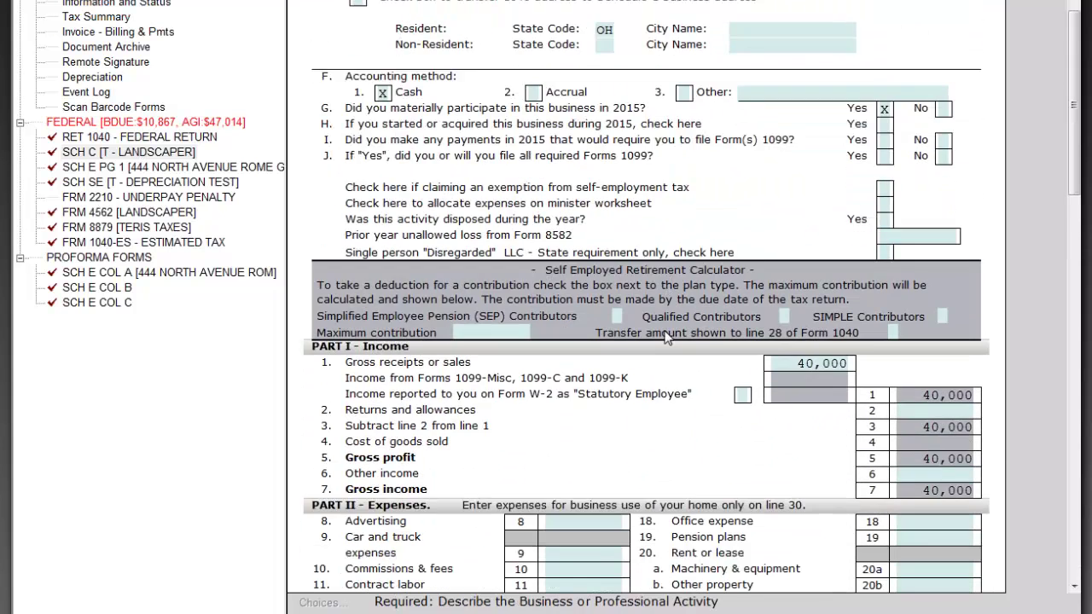
scroll(666, 339, "down", 3)
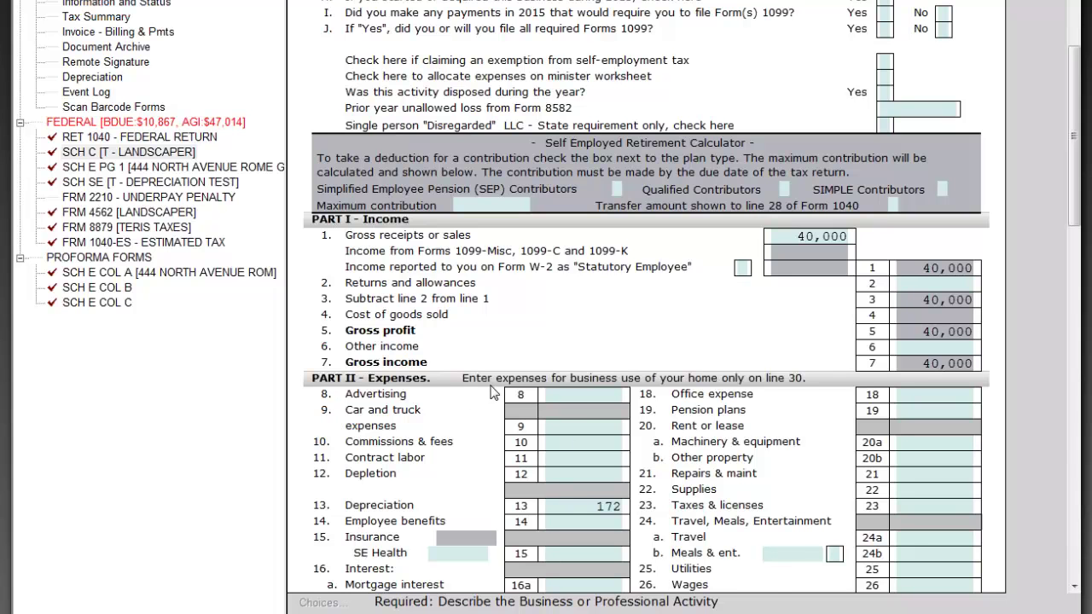
key("Tab")
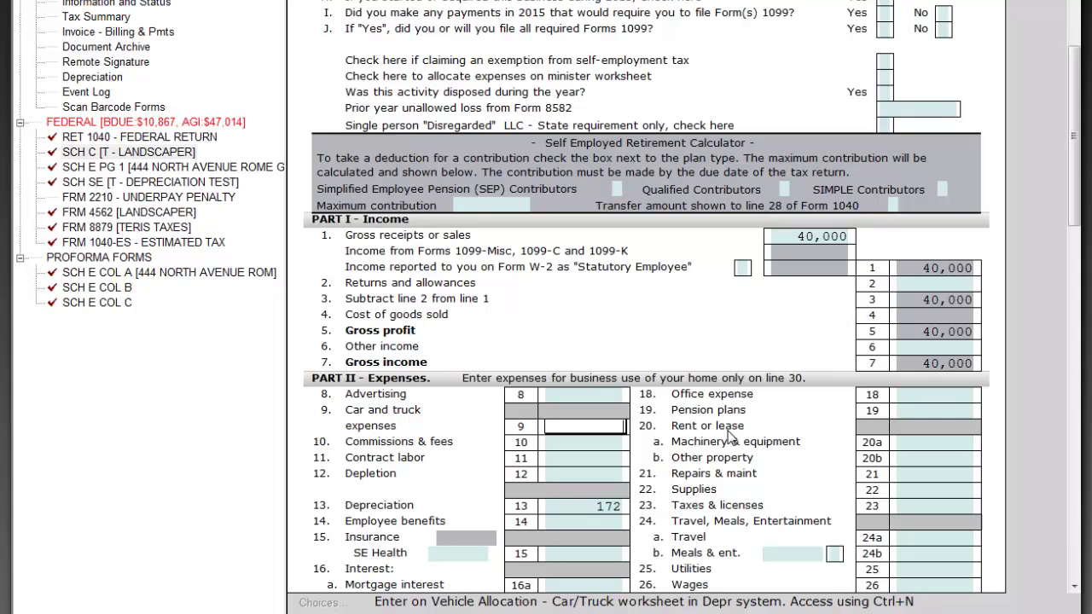
scroll(729, 435, "down", 6)
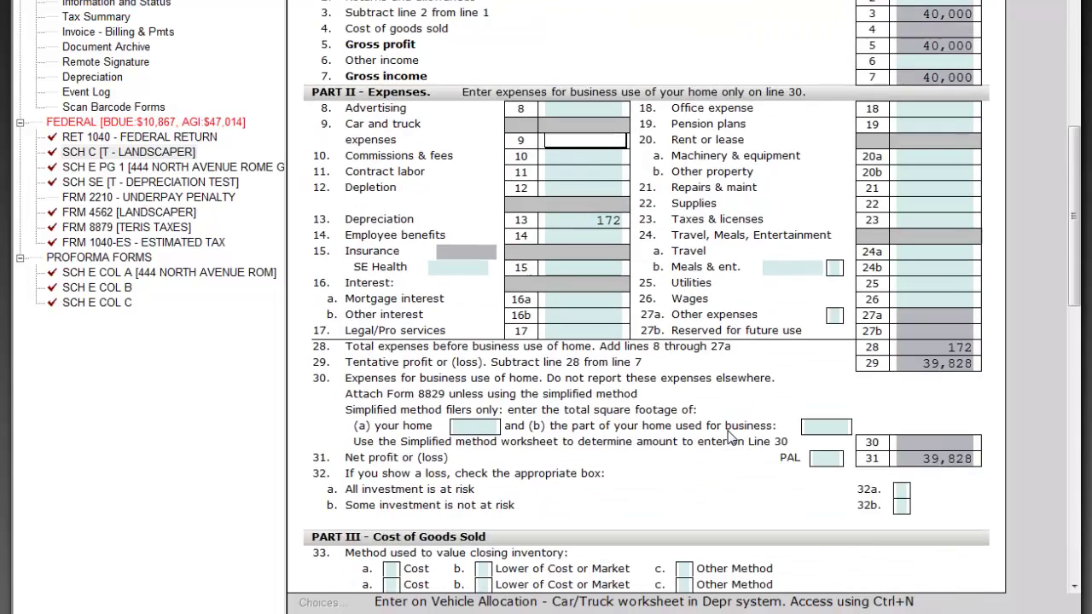
scroll(728, 431, "down", 7)
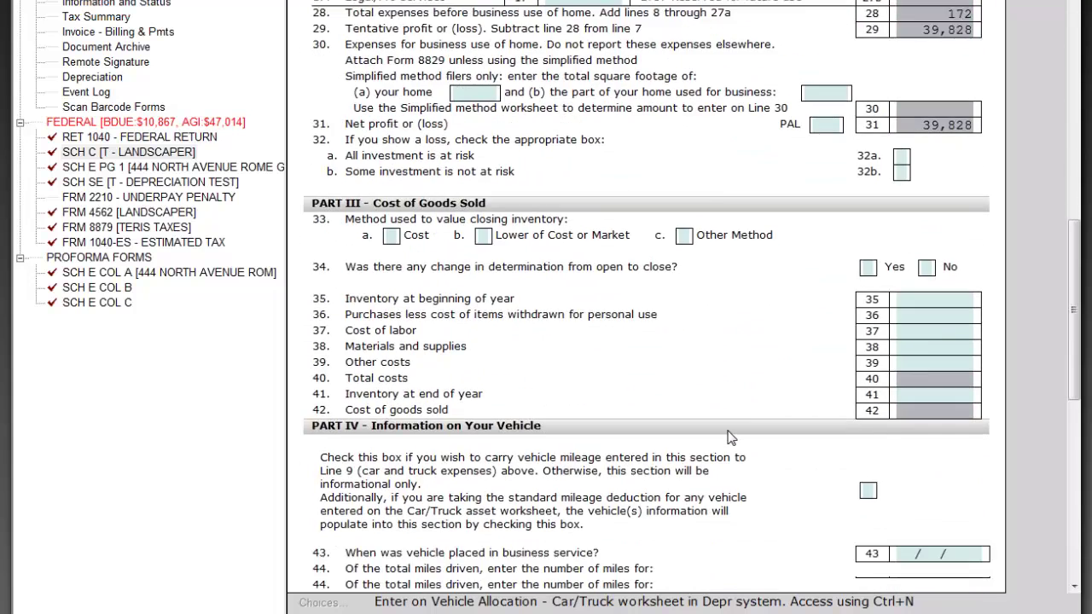
scroll(730, 437, "down", 3)
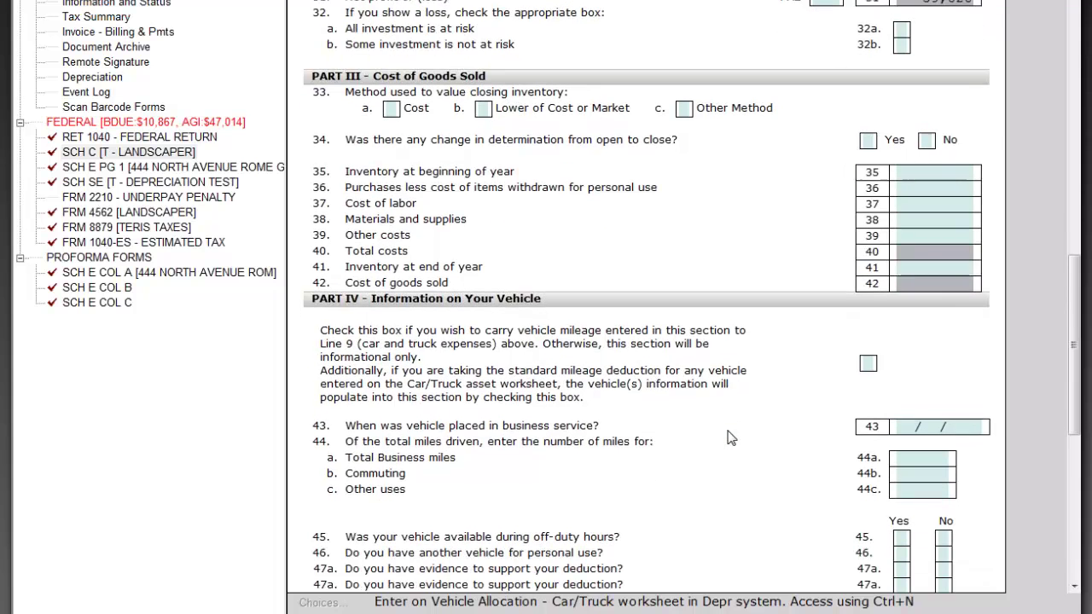
scroll(730, 436, "down", 1)
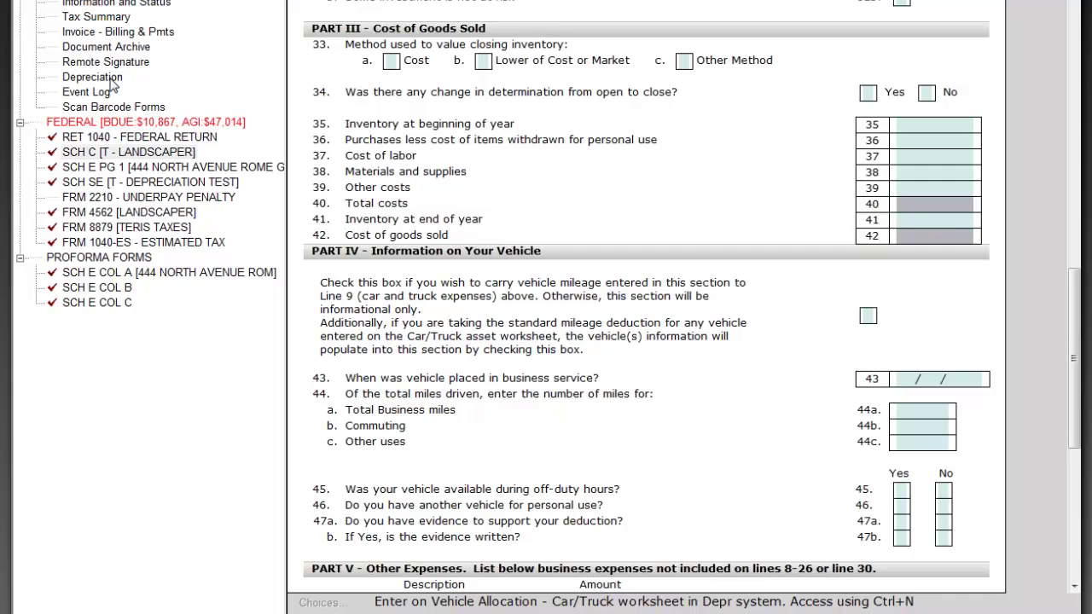
Step: Start a new Car/Truck Vehicle Allocation asset described as FORD FOCUS
left_click(111, 84)
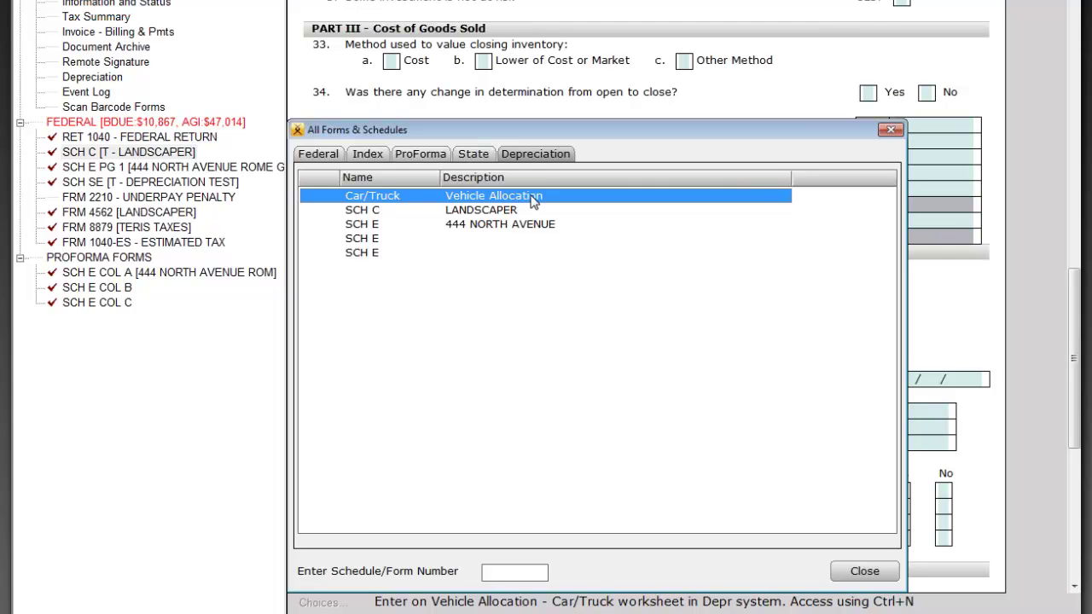
double_click(533, 200)
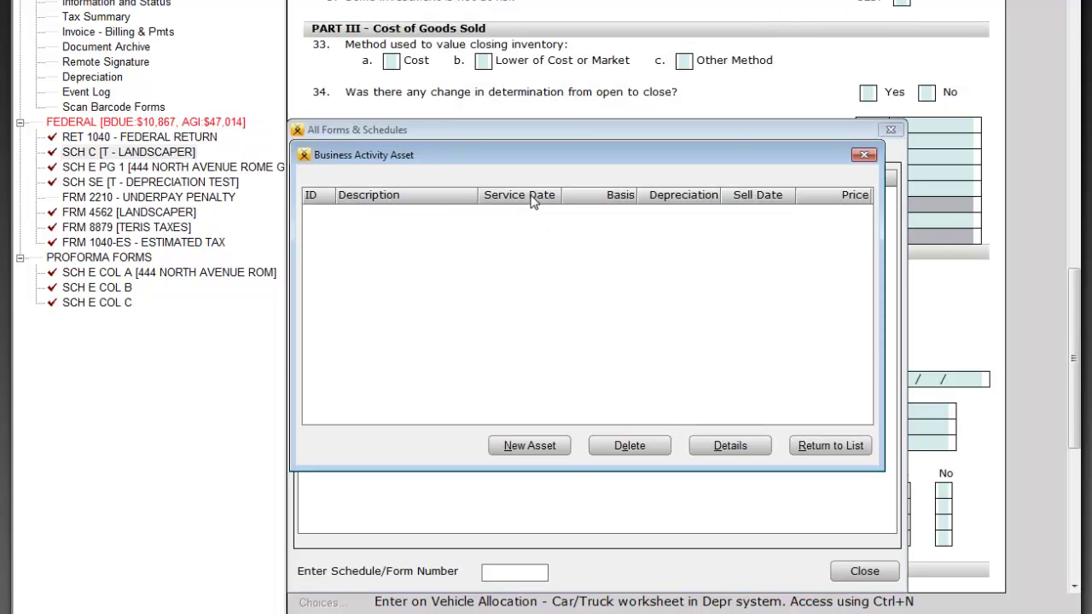
left_click(550, 451)
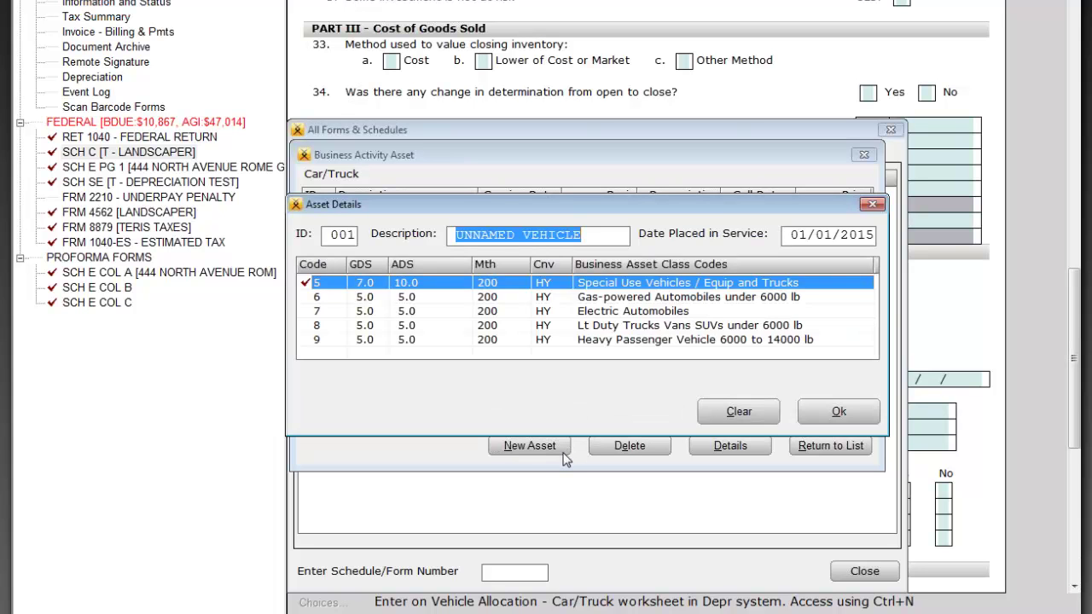
type("FORD")
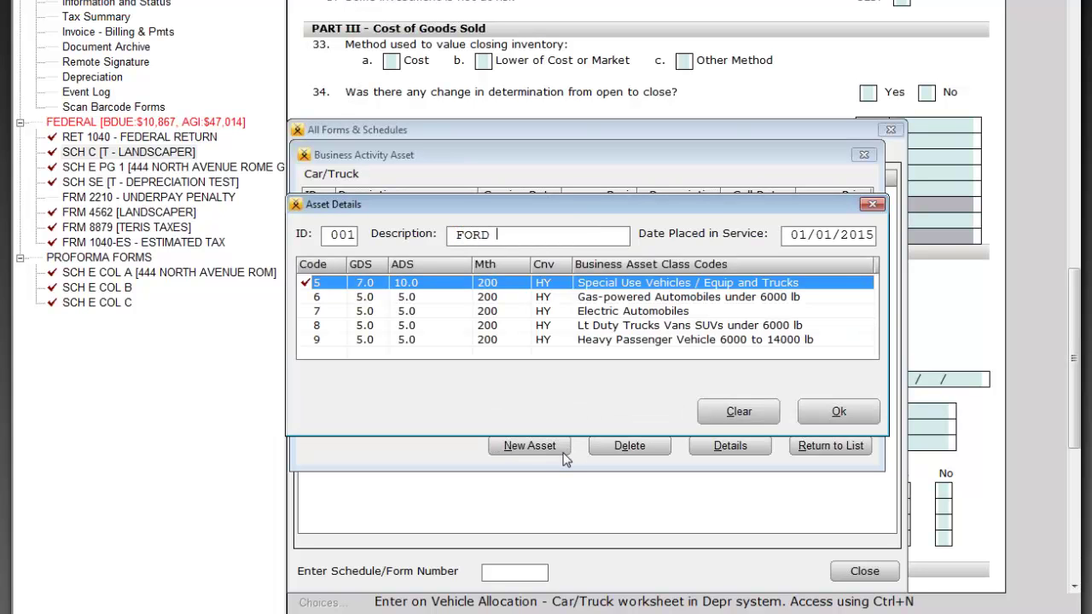
type(" FOCUS")
Step: Set the Ford Focus to class 06 gas automobile under 6000 lb costing 20000
left_click(418, 299)
left_click(853, 413)
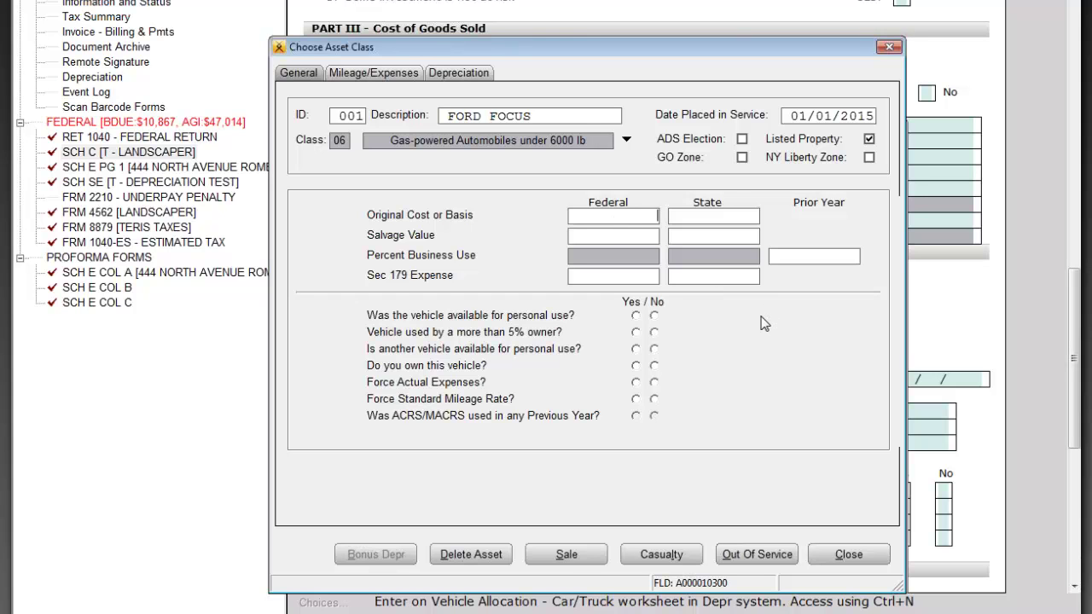
type("20000")
key("Return")
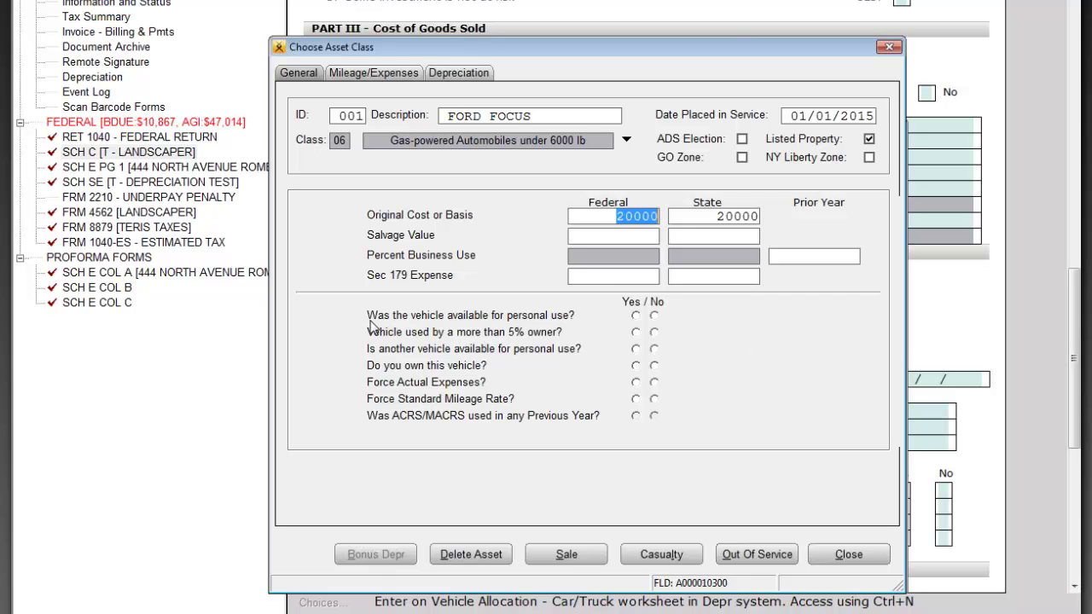
Step: Answer yes to the four vehicle-use questions and no to both forced-method questions
left_click(635, 316)
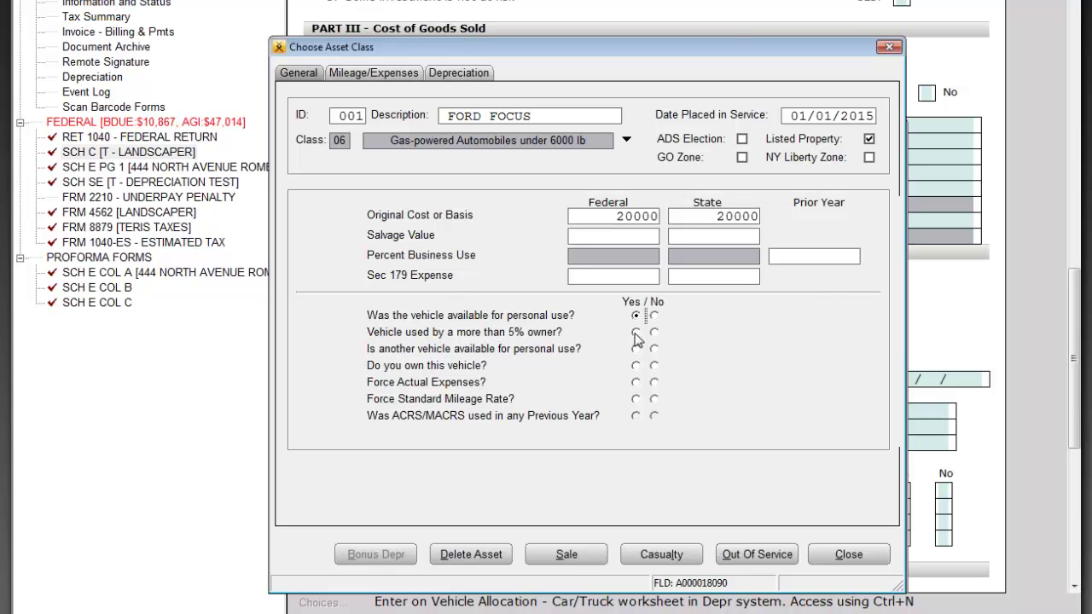
left_click(636, 333)
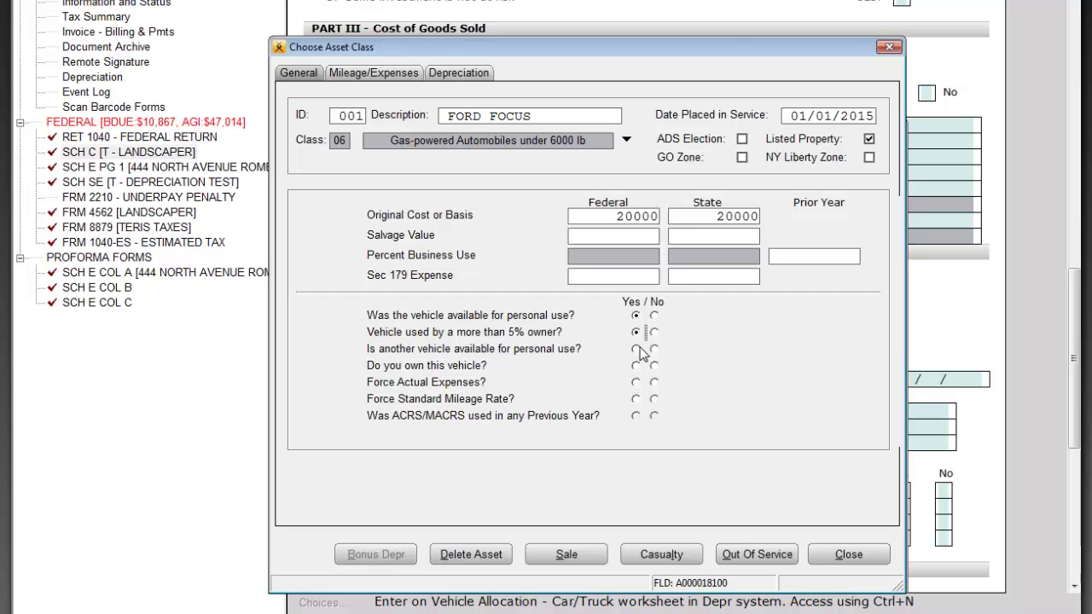
left_click(635, 351)
left_click(636, 367)
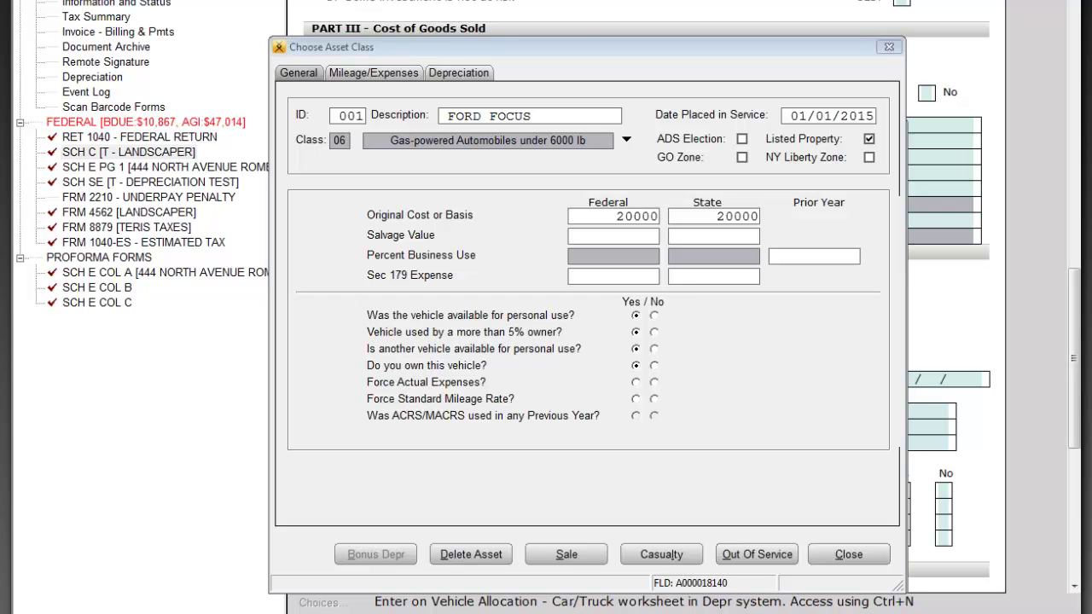
left_click(653, 382)
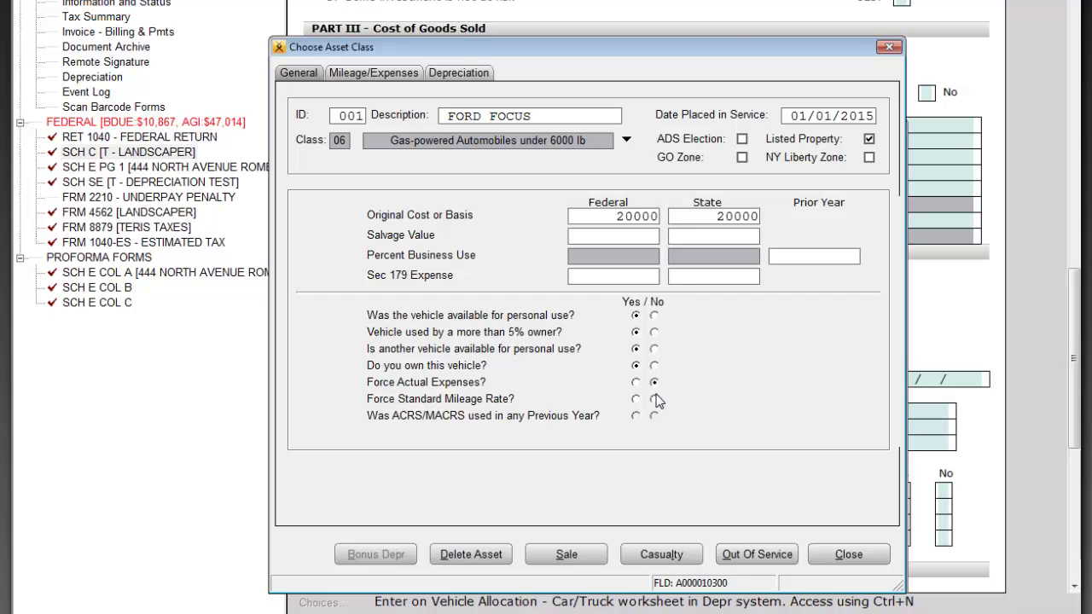
left_click(654, 399)
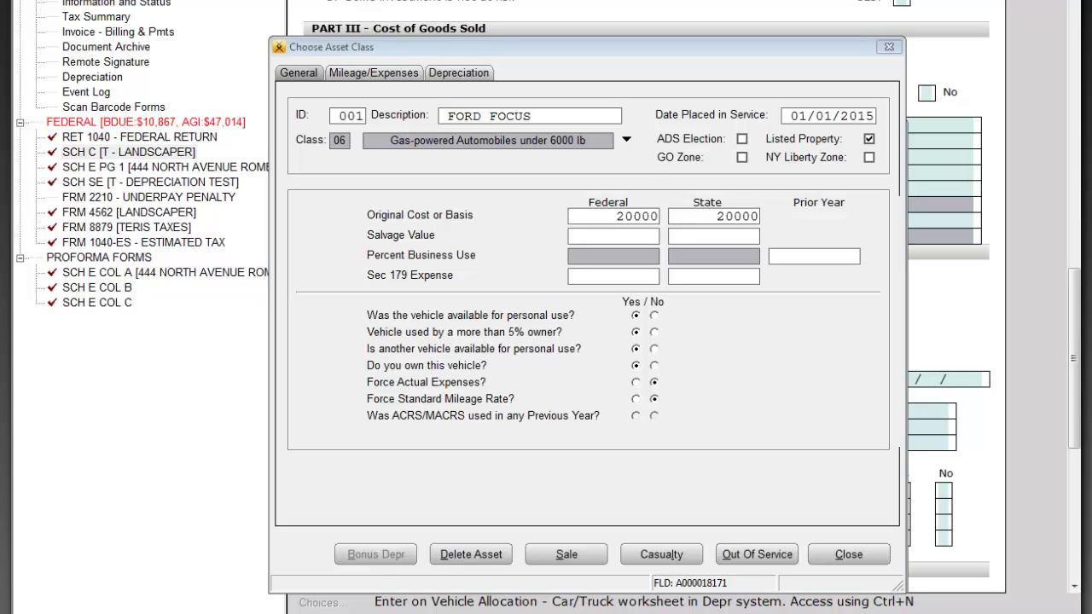
left_click(374, 74)
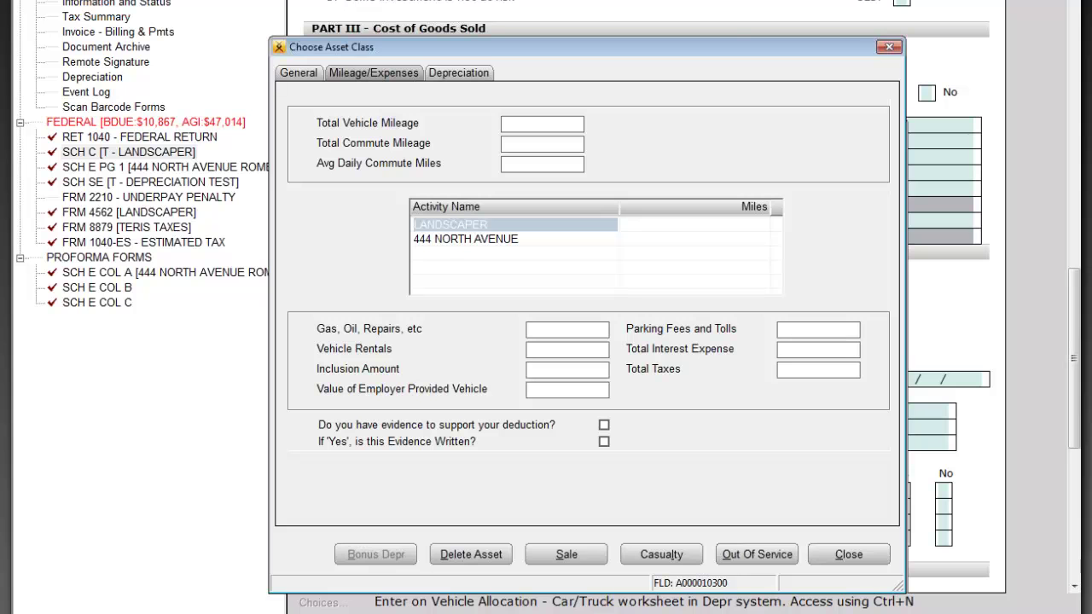
Step: Enter 15000 total miles, 5000 commute miles and 5 average daily commute miles
key("ctrl+n")
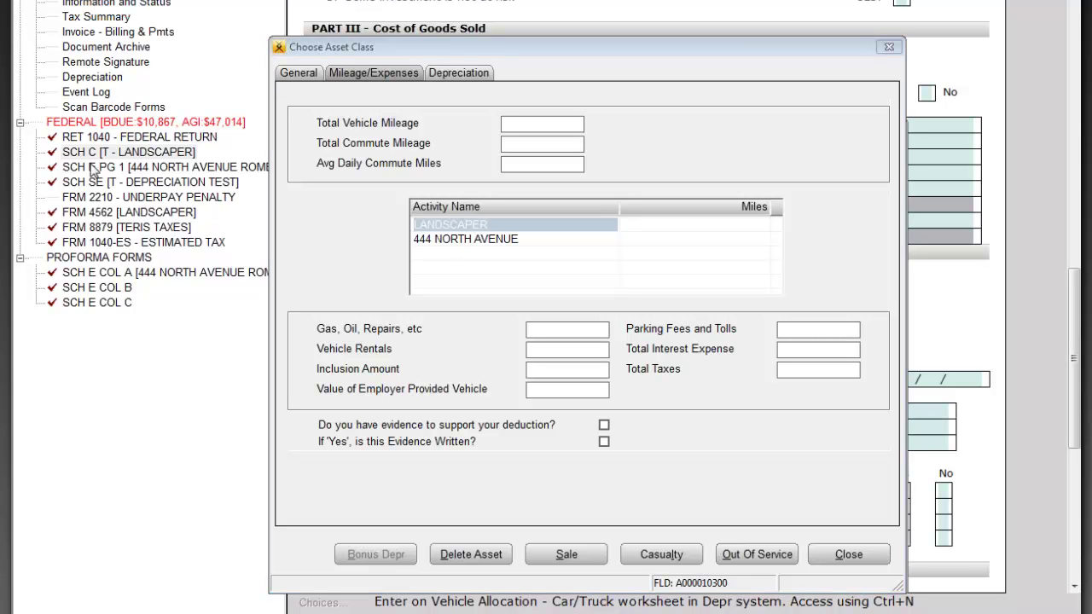
left_click(529, 123)
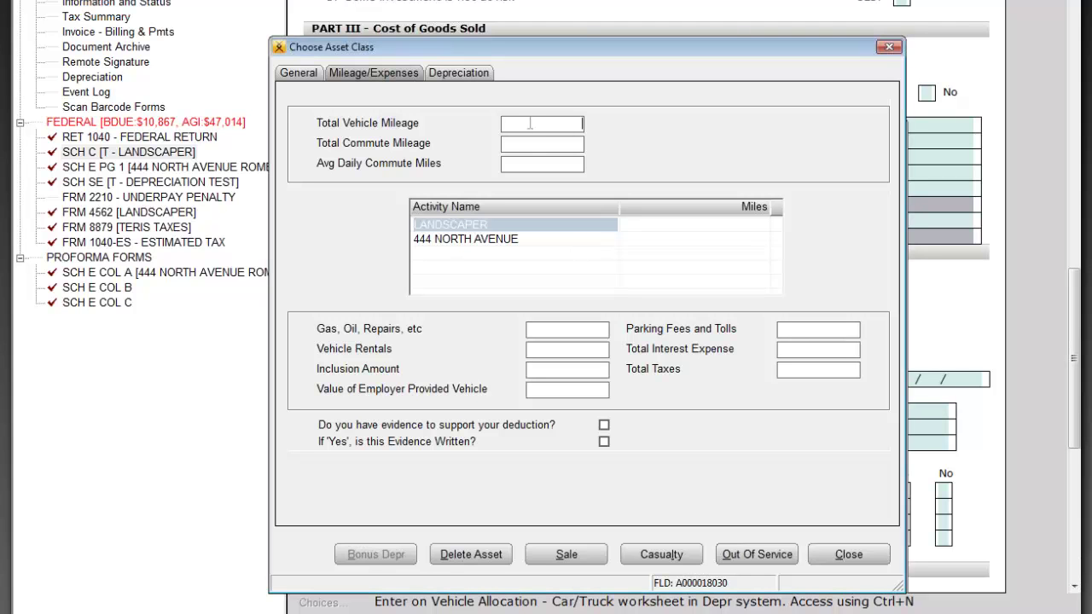
type("15000")
key("Return")
type("5000")
left_click(557, 163)
type("5")
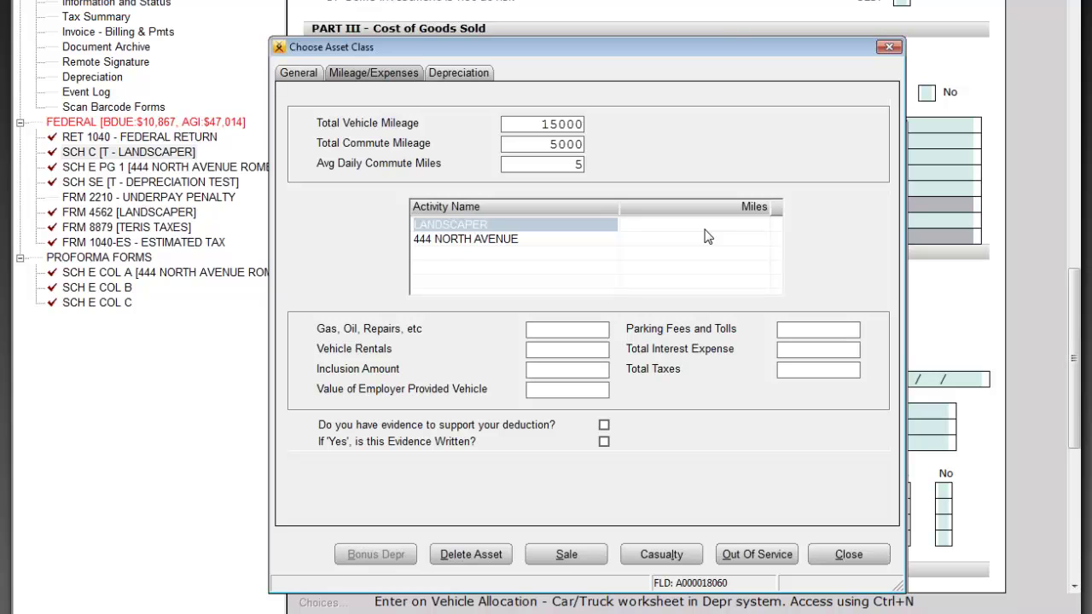
Step: Allocate 4000 miles to LANDSCAPER and 500 miles to 444 NORTH AVENUE
left_click(733, 229)
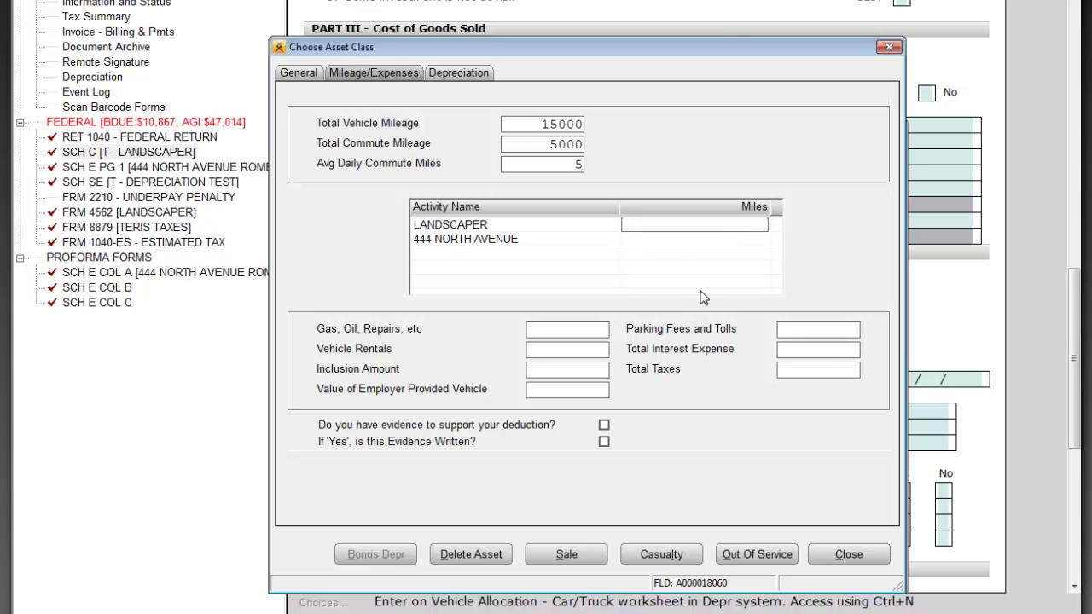
type("4000")
left_click(718, 242)
left_click(719, 249)
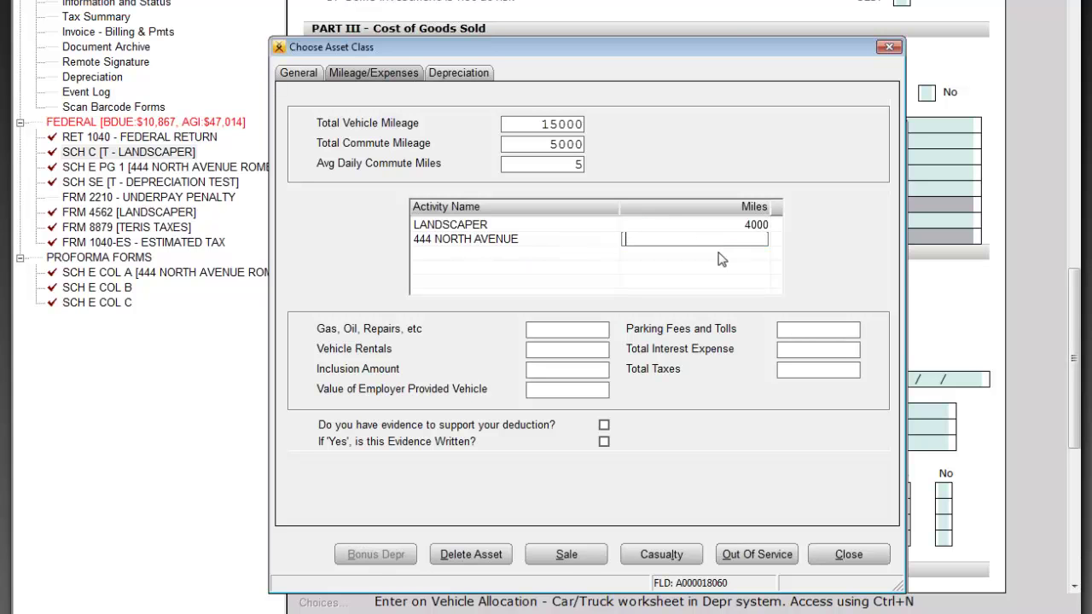
type("500")
key("Return")
Step: Enter gas 250, parking 50 and interest 2000, and confirm written supporting evidence
left_click(565, 335)
type("250")
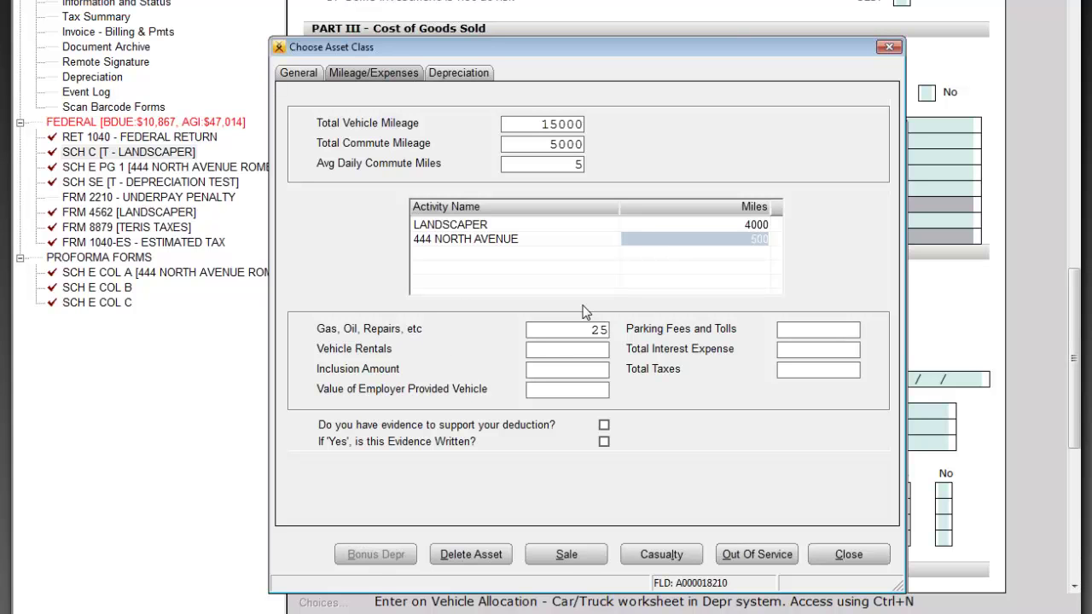
left_click(812, 327)
type("50")
left_click(793, 350)
type("2000")
left_click(604, 425)
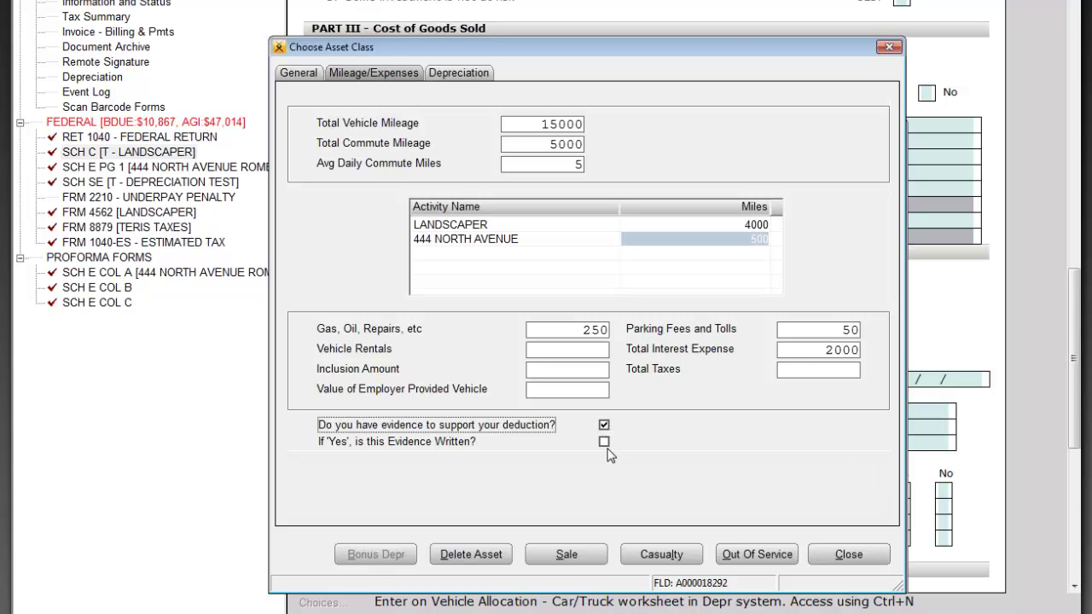
left_click(603, 442)
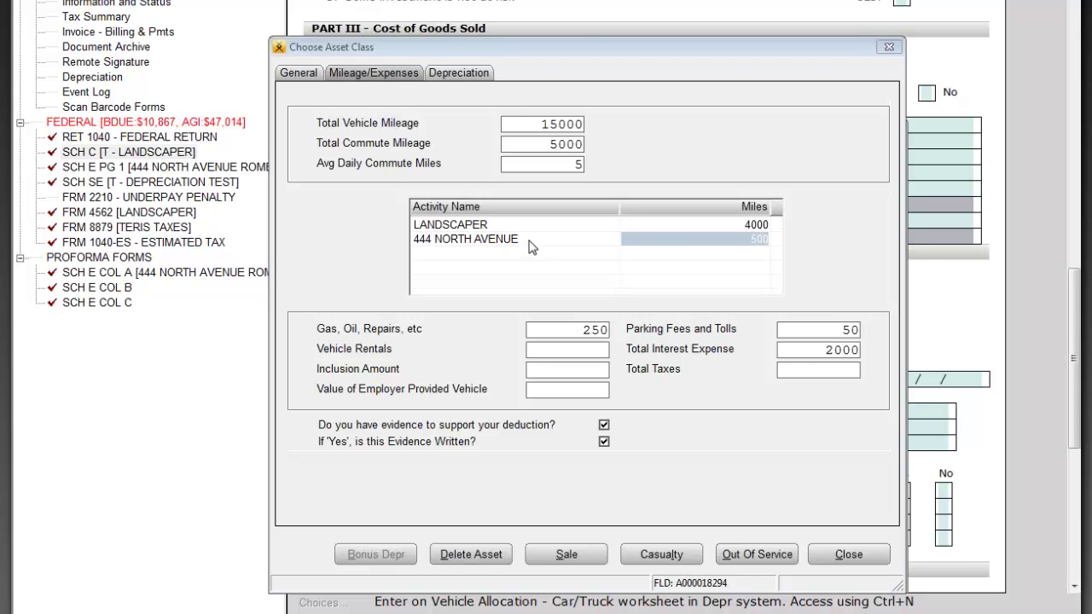
Step: Save the Ford Focus asset and close the asset and forms lists
left_click(868, 557)
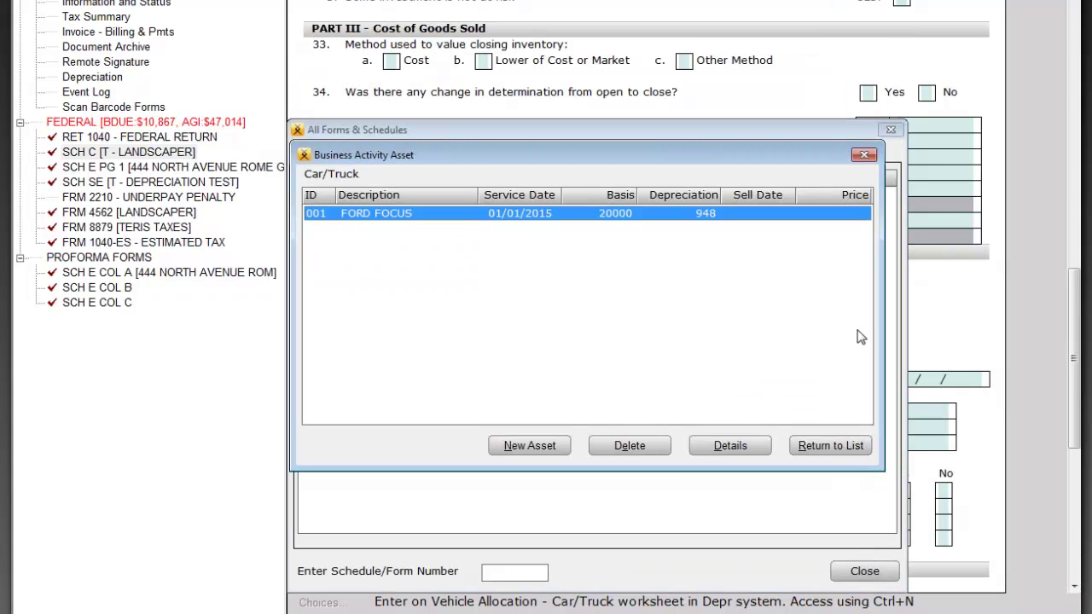
left_click(864, 154)
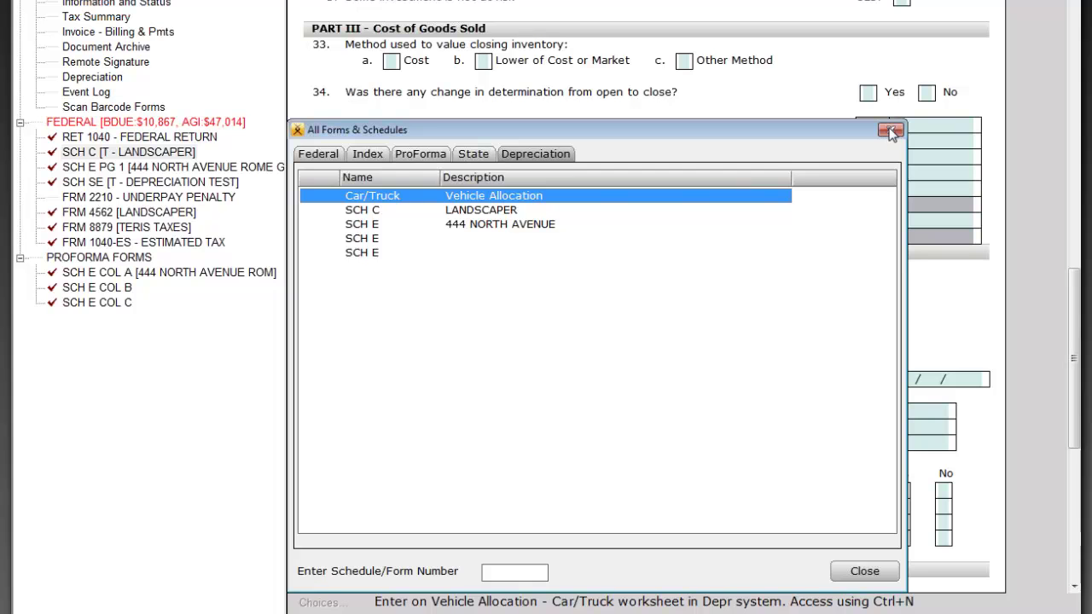
left_click(890, 130)
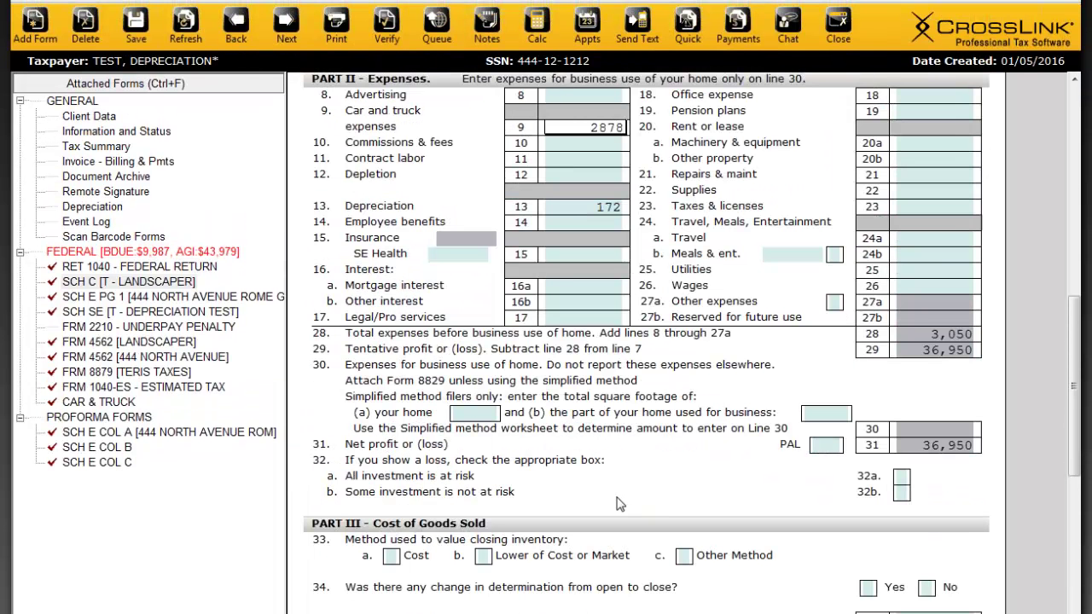
Step: Open Schedule E page 1 and check the 360 auto expenses on line 6a
scroll(619, 505, "up", 2)
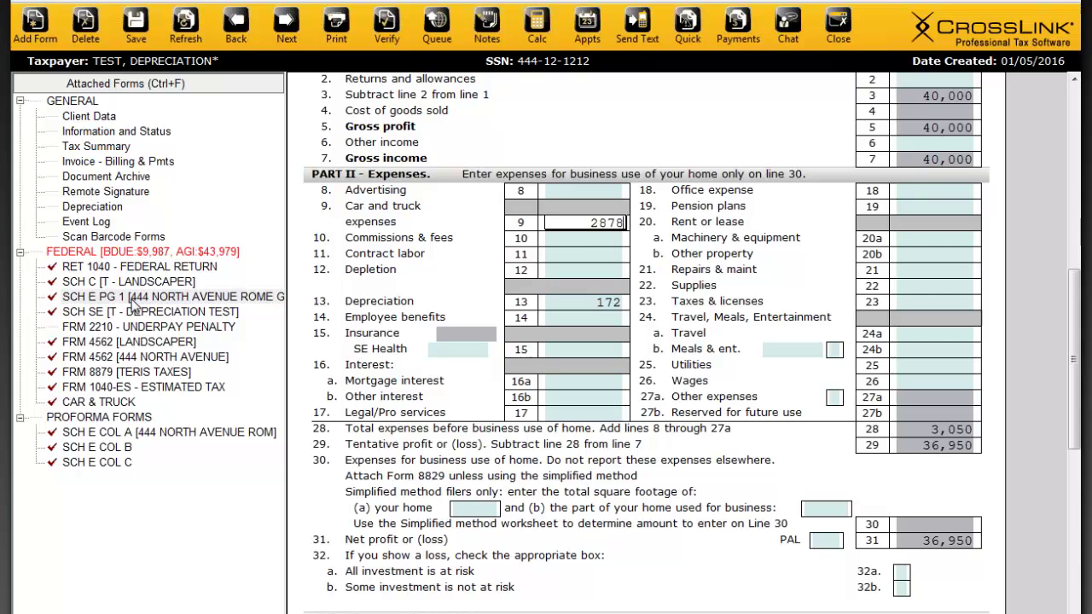
left_click(133, 298)
scroll(611, 412, "down", 5)
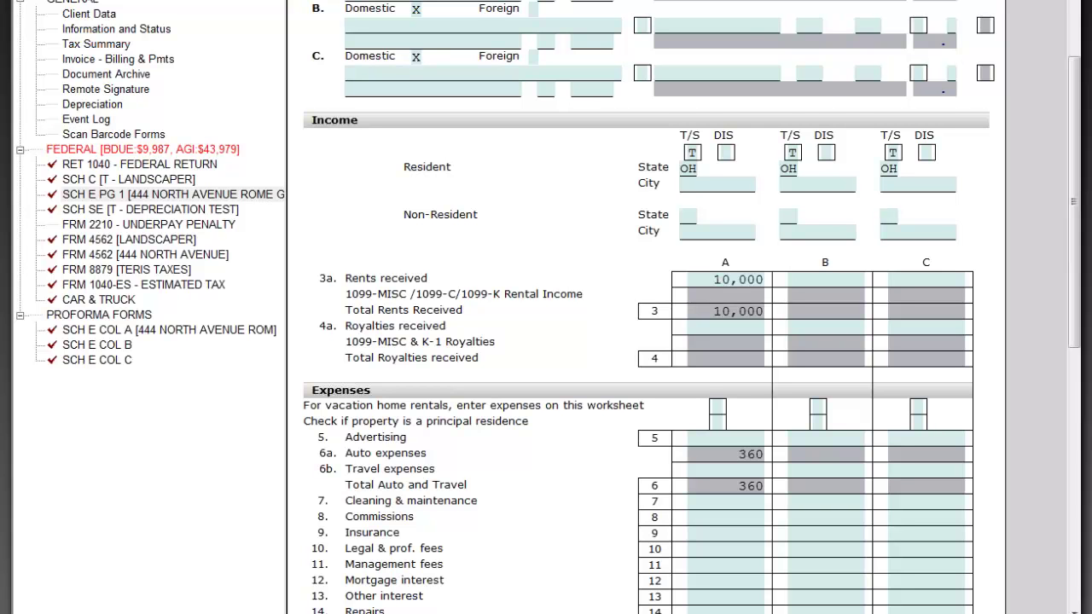
scroll(648, 307, "down", 1)
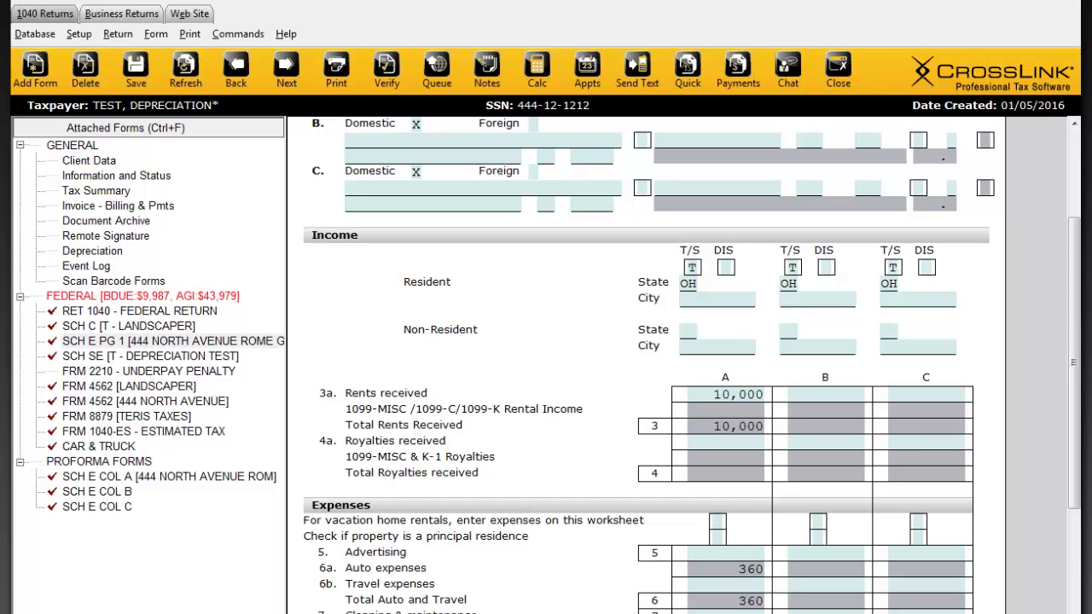